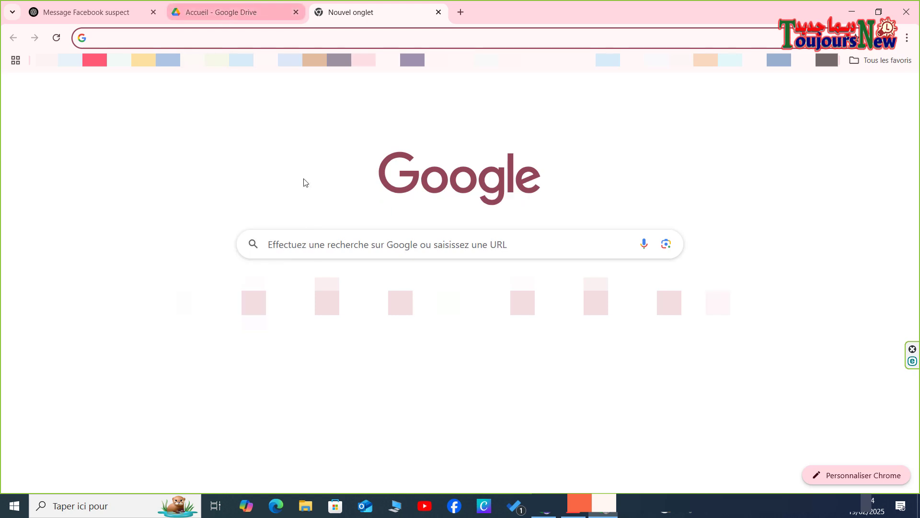
- Search Google for "google drive for desktop" and open the result "Google Drive: Share Files Online with Secure Cloud Storage"
{"action": "left_click", "coordinate": [192, 300]}
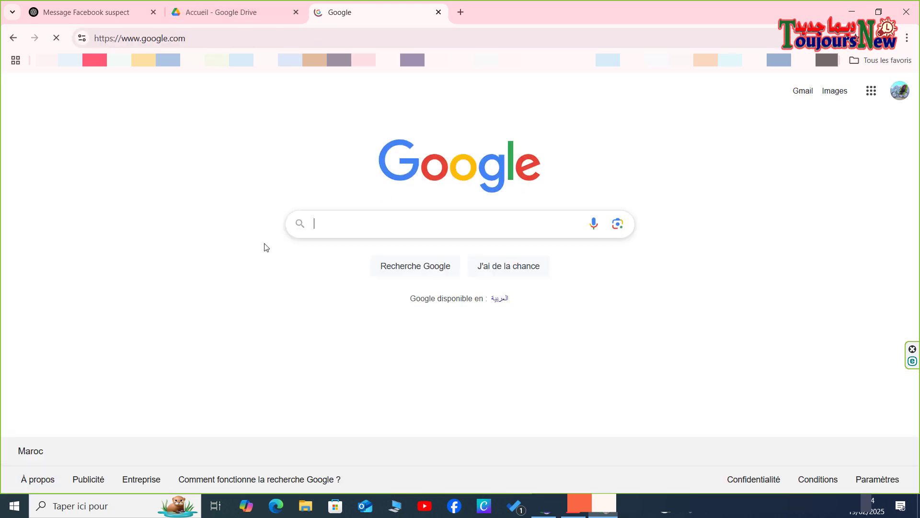
{"action": "left_click", "coordinate": [338, 225]}
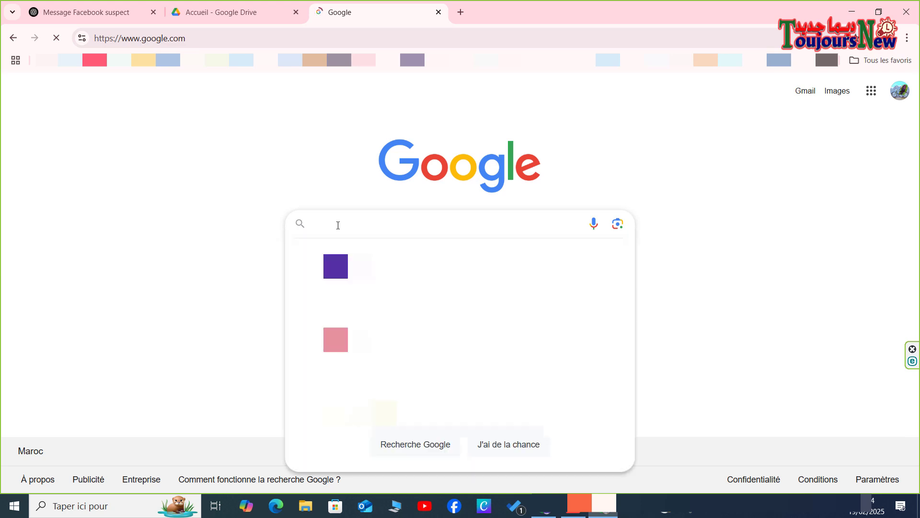
{"action": "type", "text": "google d"}
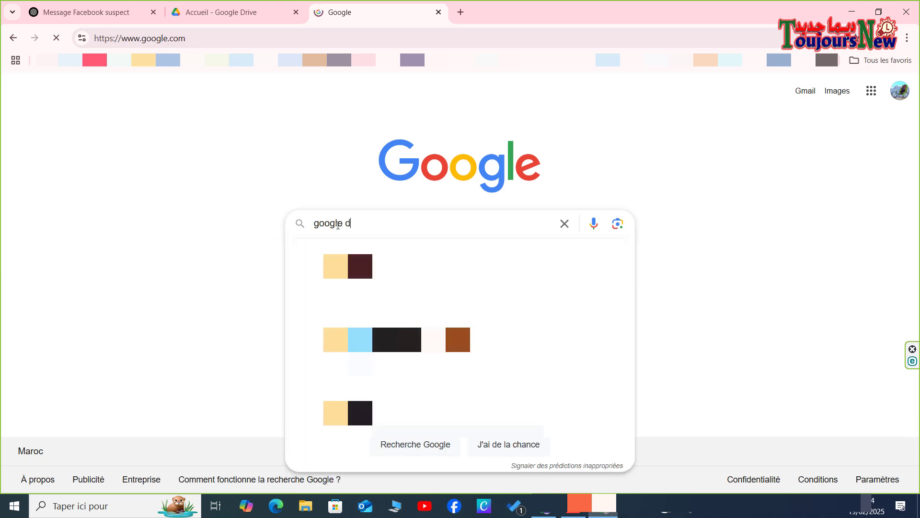
{"action": "type", "text": "rive"}
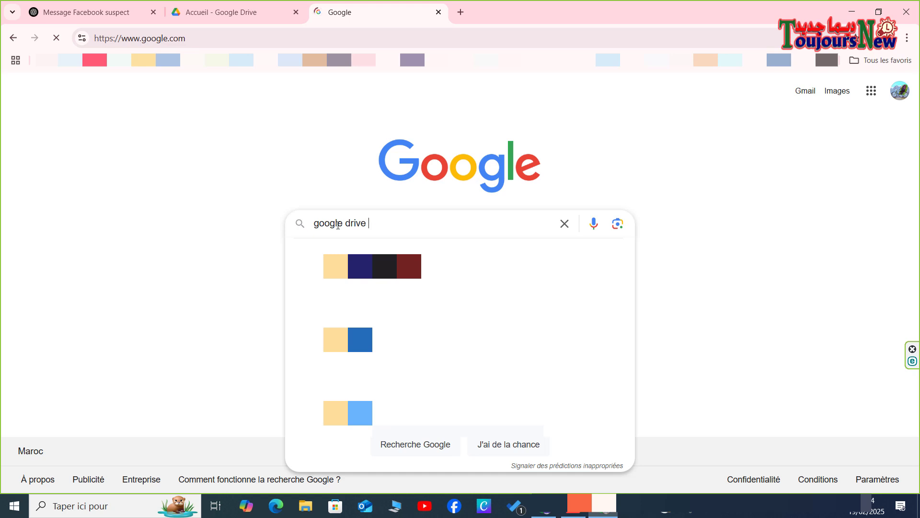
{"action": "left_click", "coordinate": [375, 293]}
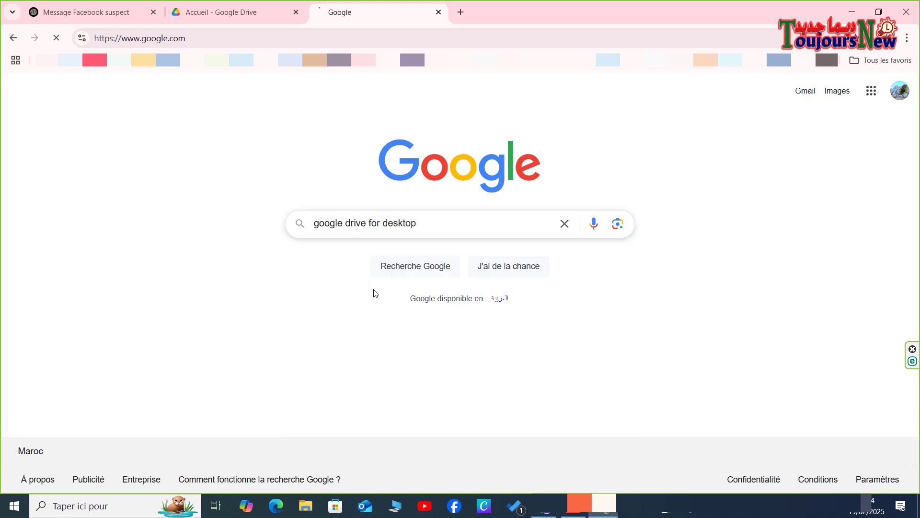
{"action": "scroll", "coordinate": [336, 287], "scroll_direction": "down", "scroll_amount": 5}
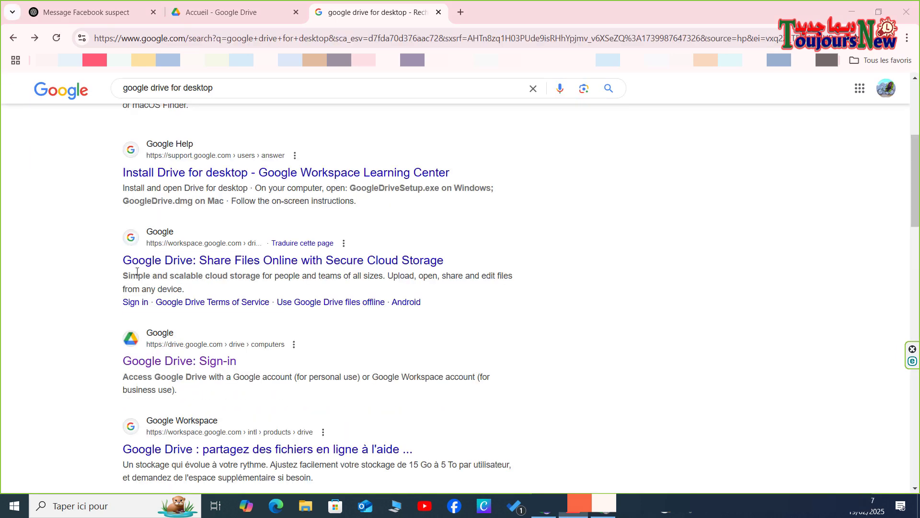
{"action": "left_click", "coordinate": [213, 264]}
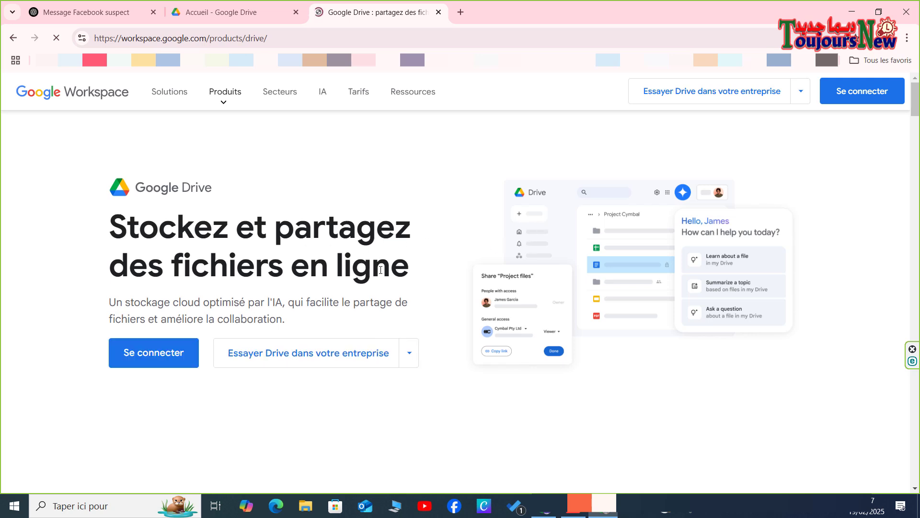
- Download Drive for desktop from the "Synchronisez votre bureau avec Drive" section of the product page
{"action": "scroll", "coordinate": [436, 273], "scroll_direction": "down", "scroll_amount": 6}
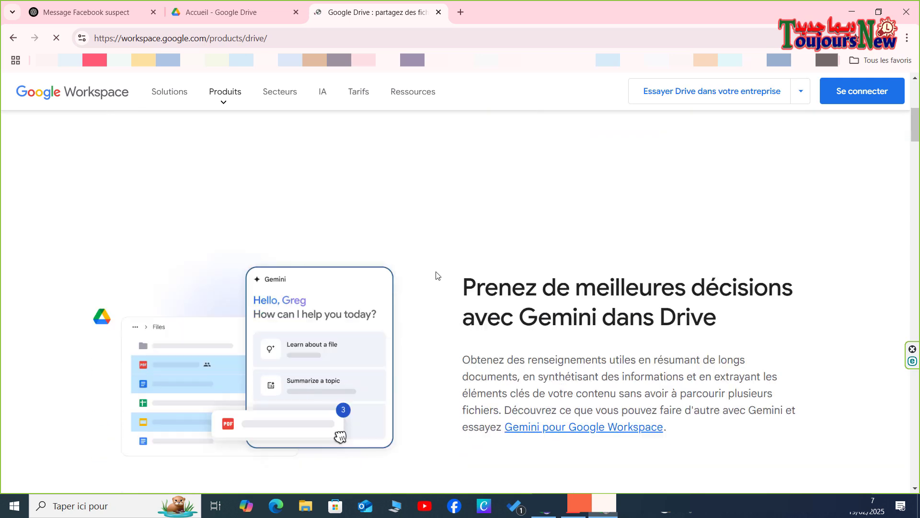
{"action": "scroll", "coordinate": [435, 275], "scroll_direction": "down", "scroll_amount": 5}
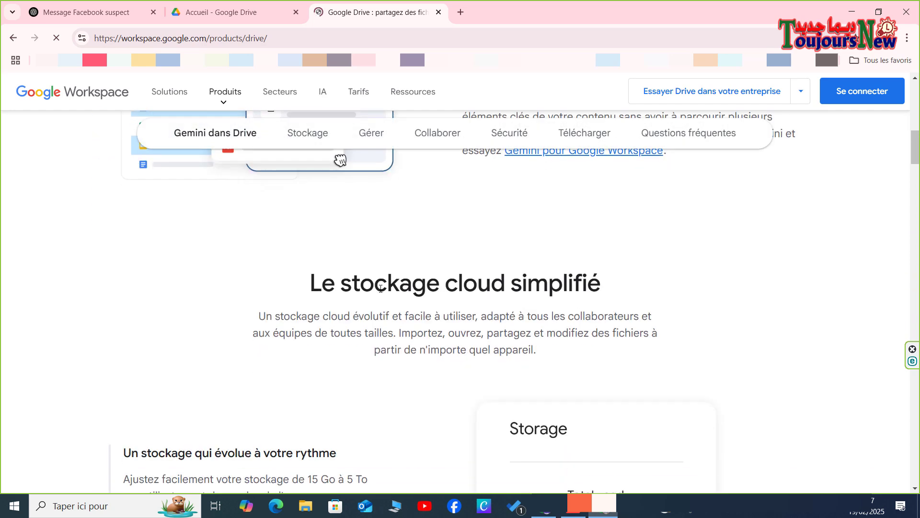
{"action": "scroll", "coordinate": [463, 308], "scroll_direction": "down", "scroll_amount": 6}
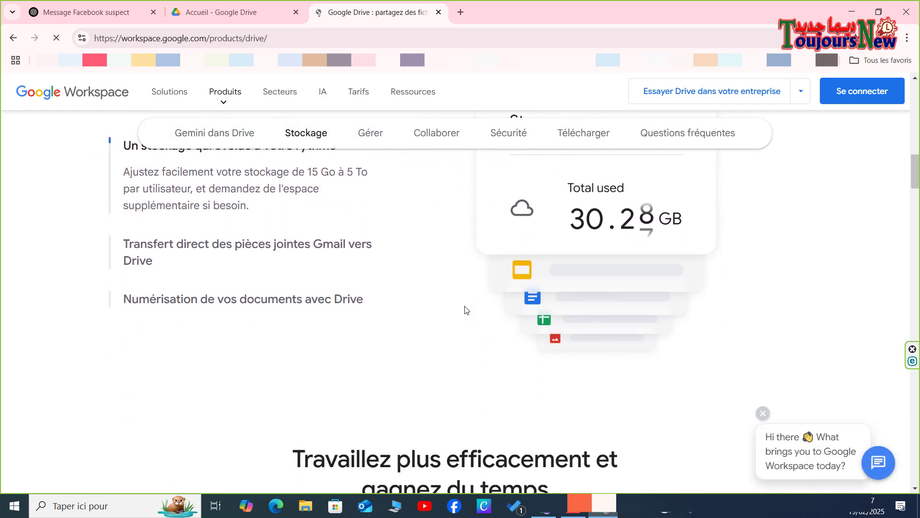
{"action": "scroll", "coordinate": [464, 310], "scroll_direction": "down", "scroll_amount": 10}
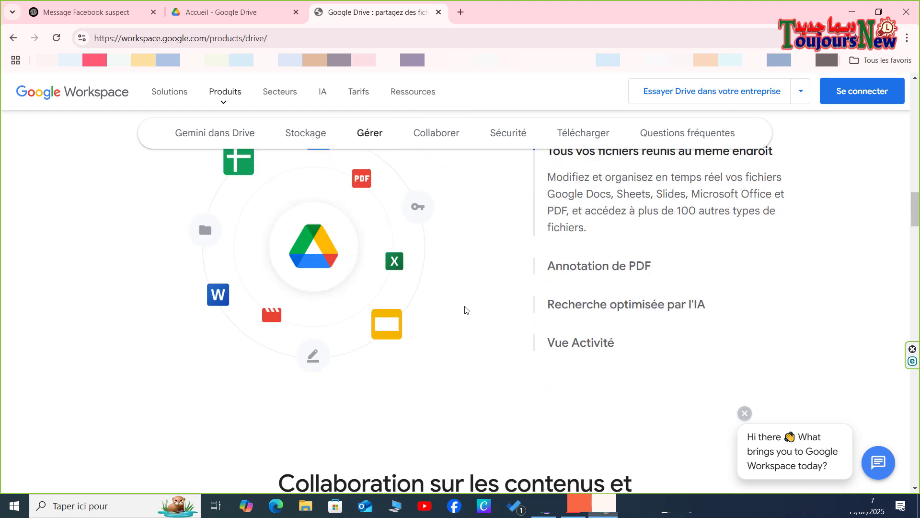
{"action": "scroll", "coordinate": [464, 310], "scroll_direction": "down", "scroll_amount": 8}
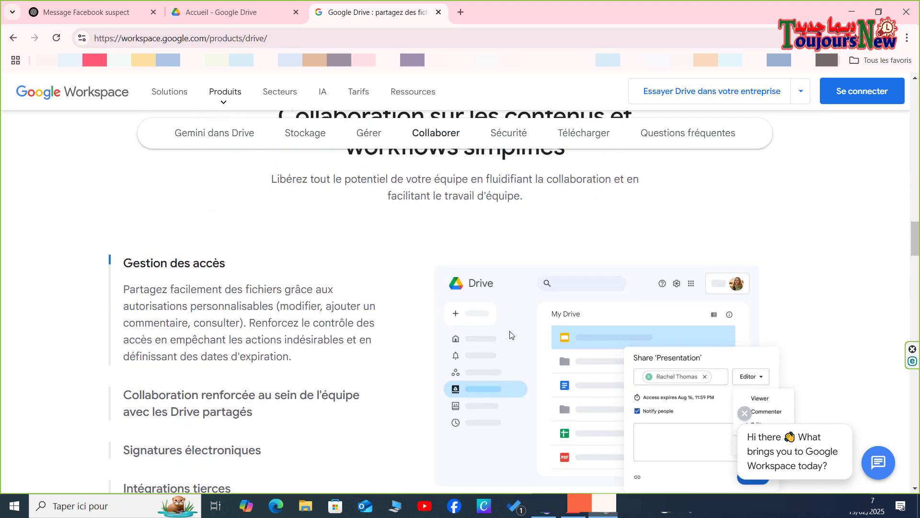
{"action": "scroll", "coordinate": [511, 335], "scroll_direction": "down", "scroll_amount": 12}
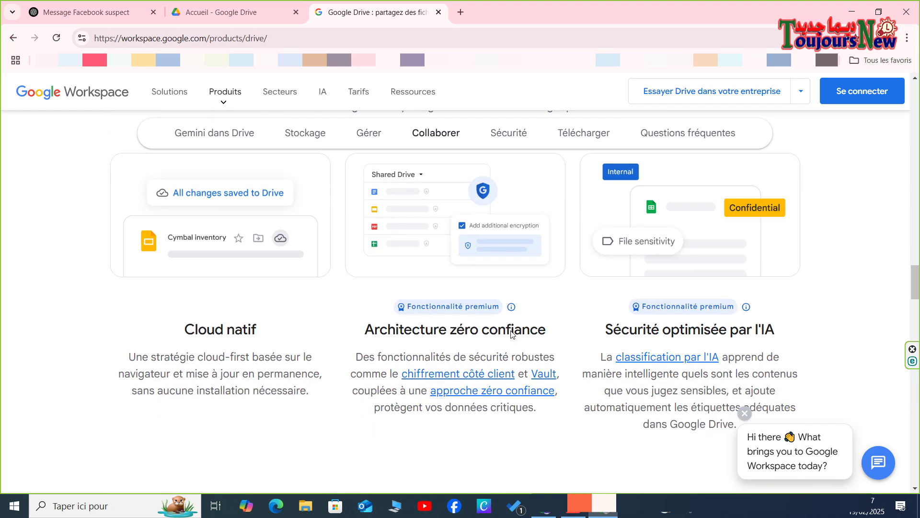
{"action": "scroll", "coordinate": [512, 334], "scroll_direction": "down", "scroll_amount": 3}
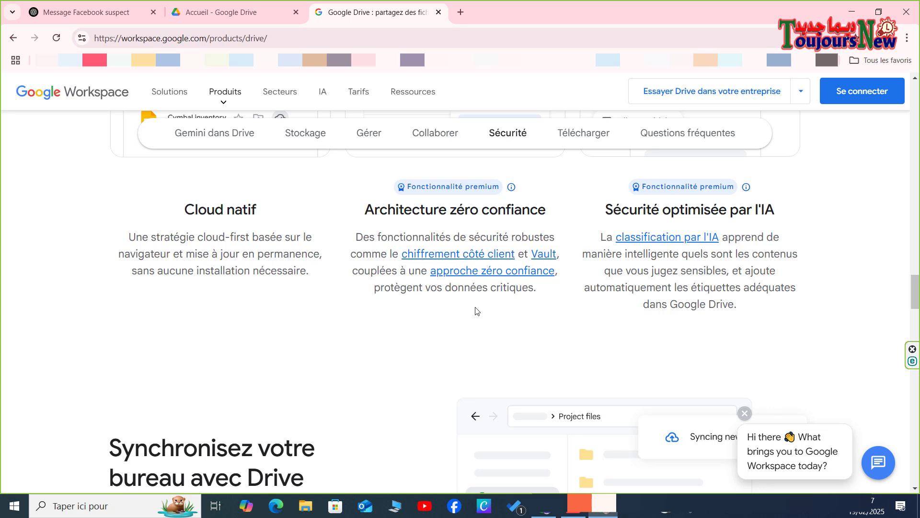
{"action": "scroll", "coordinate": [476, 311], "scroll_direction": "down", "scroll_amount": 6}
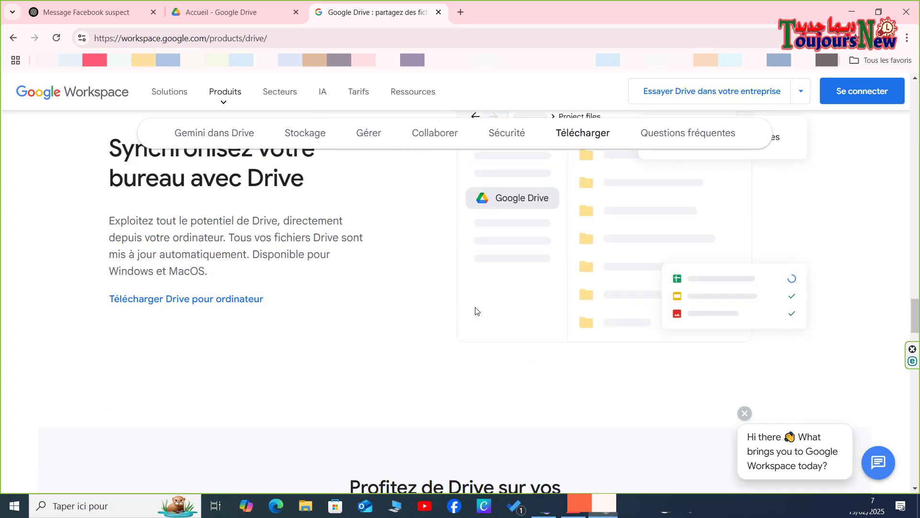
{"action": "scroll", "coordinate": [476, 311], "scroll_direction": "down", "scroll_amount": 2}
{"action": "scroll", "coordinate": [341, 287], "scroll_direction": "up", "scroll_amount": 1}
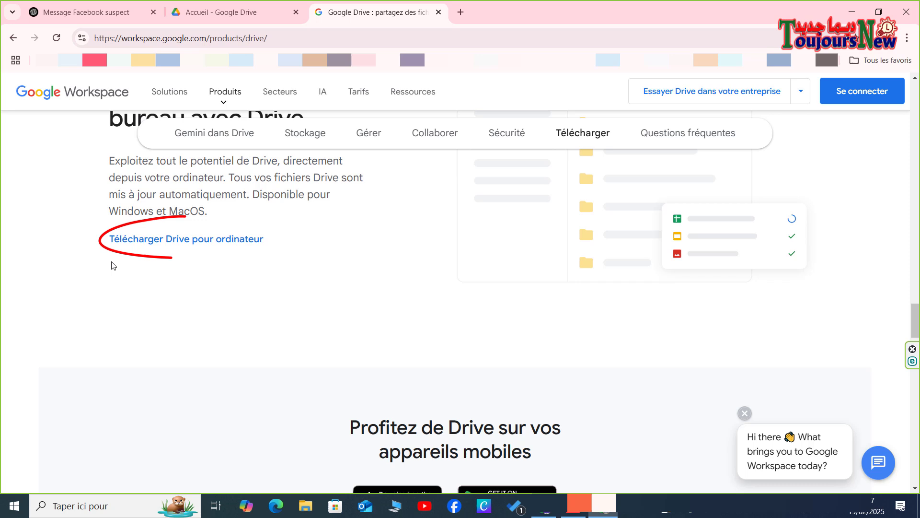
{"action": "left_click", "coordinate": [201, 246]}
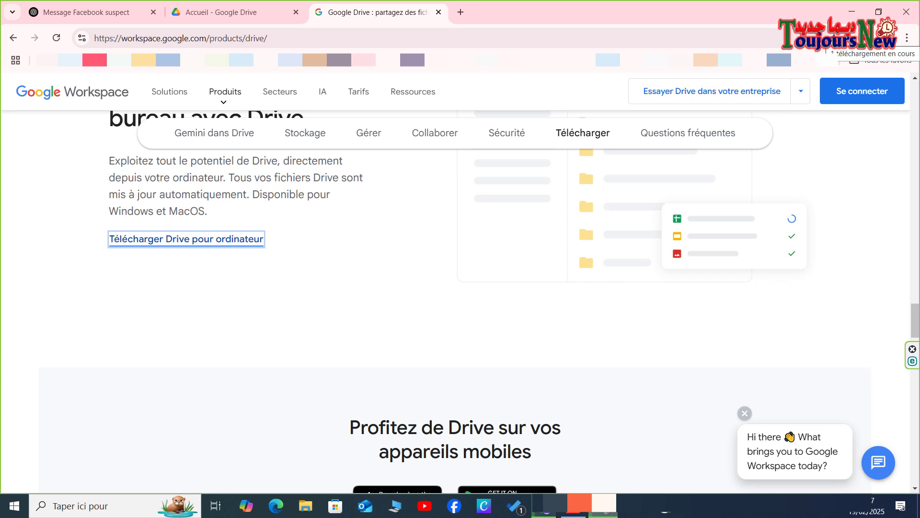
- Check the progress of the GoogleDriveSetup.exe download
{"action": "left_click", "coordinate": [887, 38]}
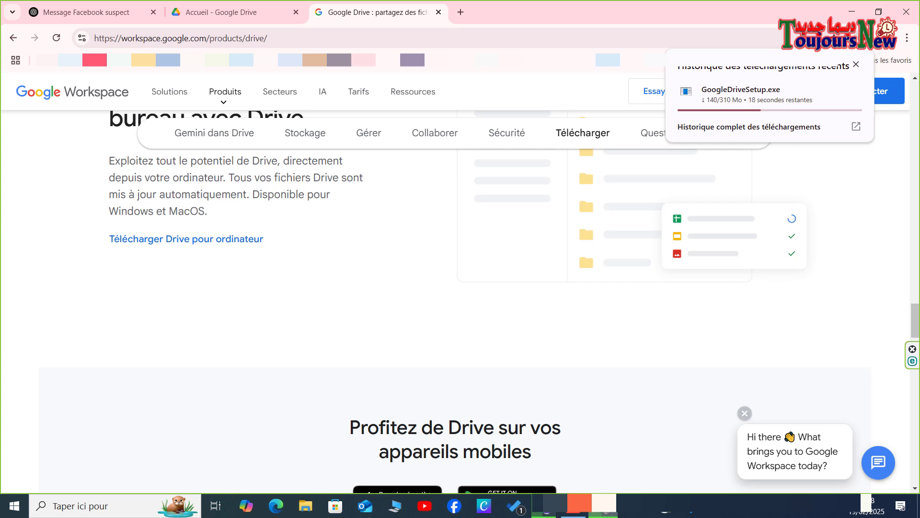
{"action": "left_click", "coordinate": [546, 505]}
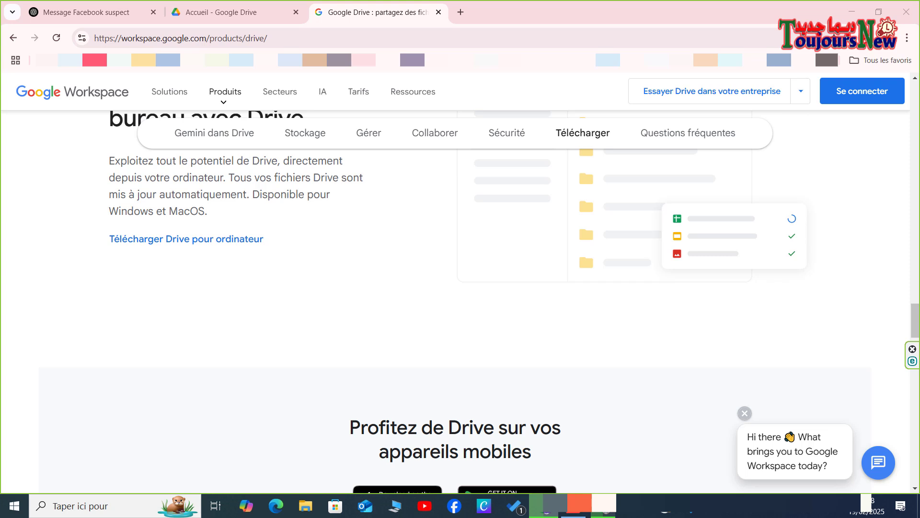
{"action": "left_click", "coordinate": [604, 513]}
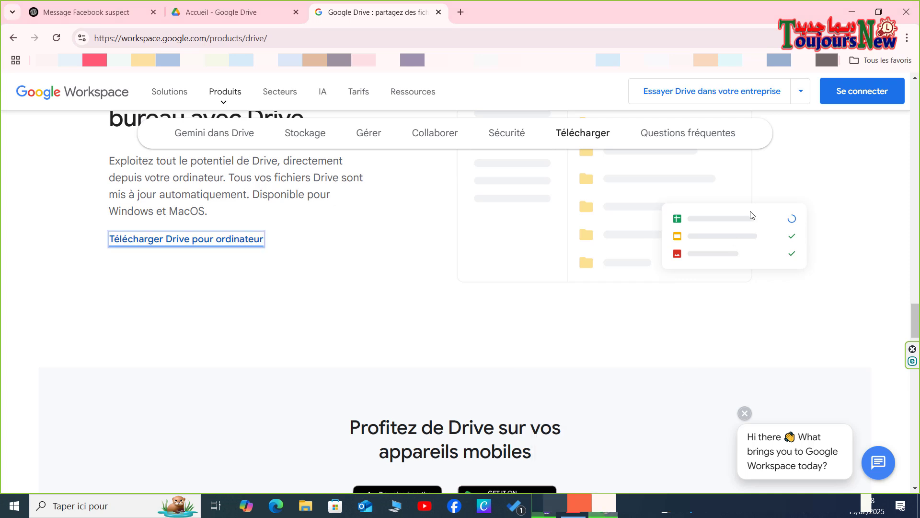
{"action": "scroll", "coordinate": [847, 128], "scroll_direction": "up", "scroll_amount": 3}
{"action": "scroll", "coordinate": [847, 129], "scroll_direction": "down", "scroll_amount": 3}
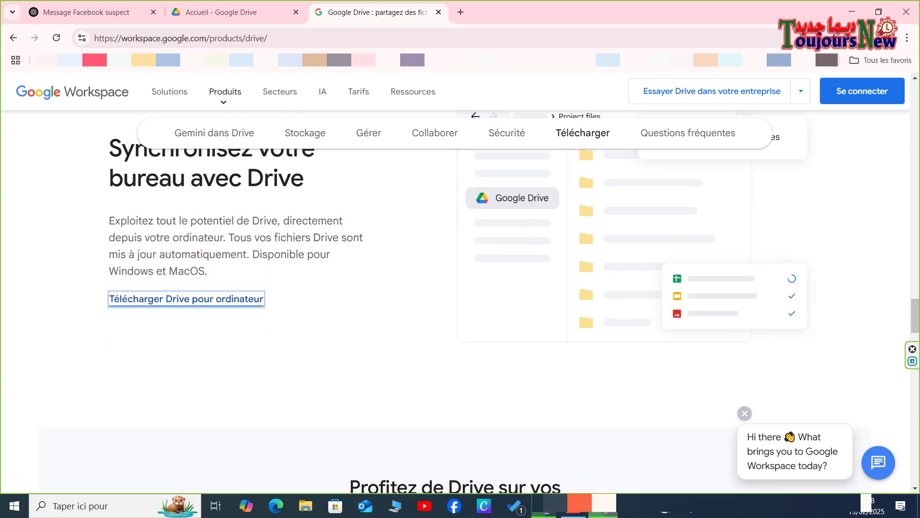
- Show the downloaded GoogleDriveSetup.exe in its folder and run the installer
{"action": "left_click", "coordinate": [863, 38]}
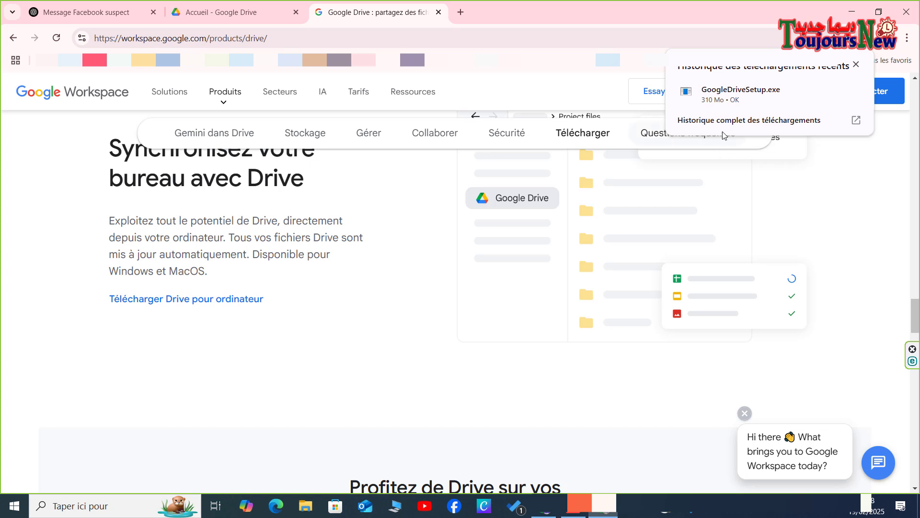
{"action": "left_click", "coordinate": [833, 93]}
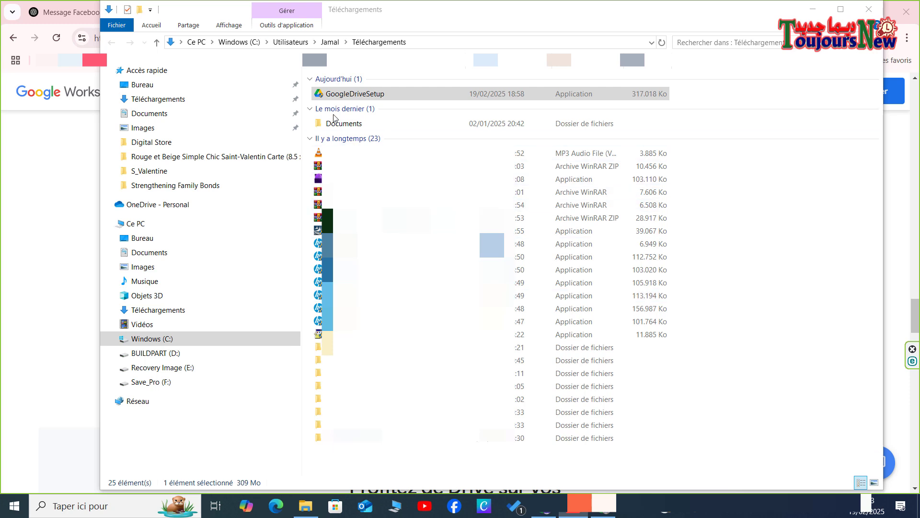
{"action": "left_click", "coordinate": [345, 98]}
{"action": "double_click", "coordinate": [331, 95]}
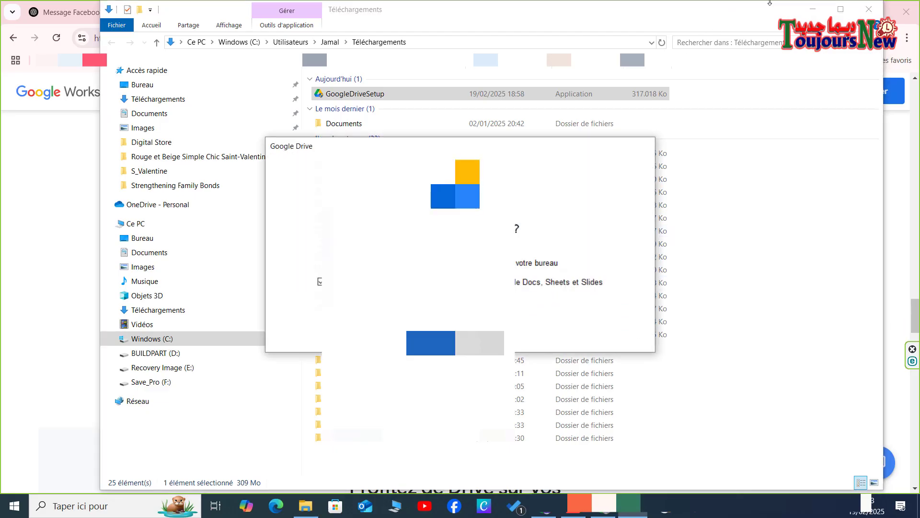
- Clear the other windows away and install Google Drive with the option to add an application shortcut to the desktop enabled
{"action": "left_click", "coordinate": [813, 8]}
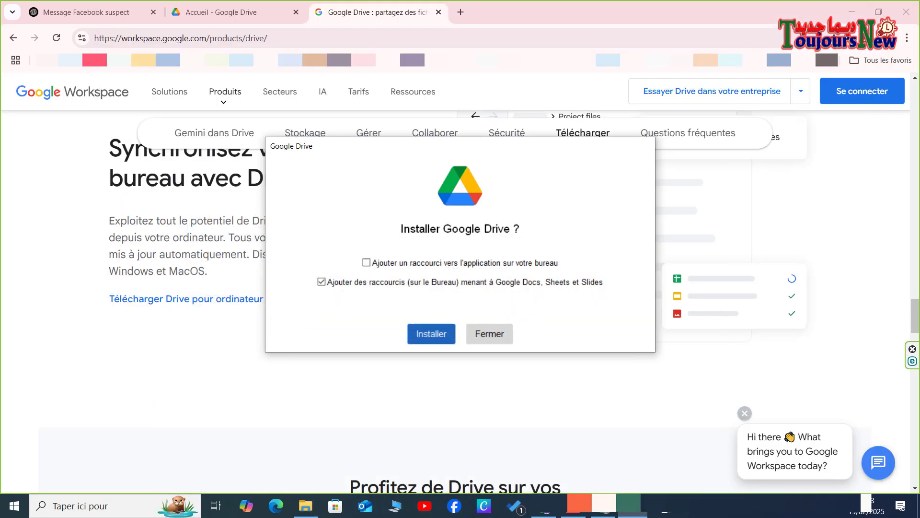
{"action": "left_click", "coordinate": [853, 15]}
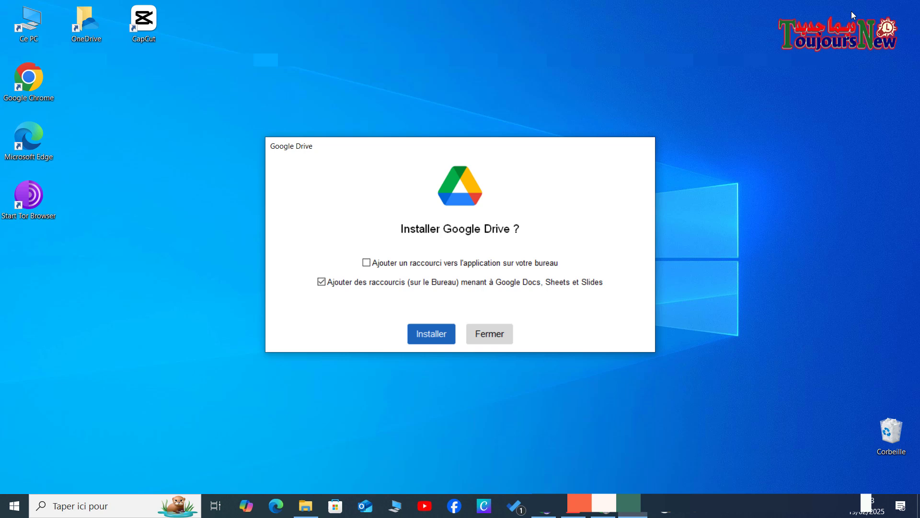
{"action": "left_click", "coordinate": [367, 262]}
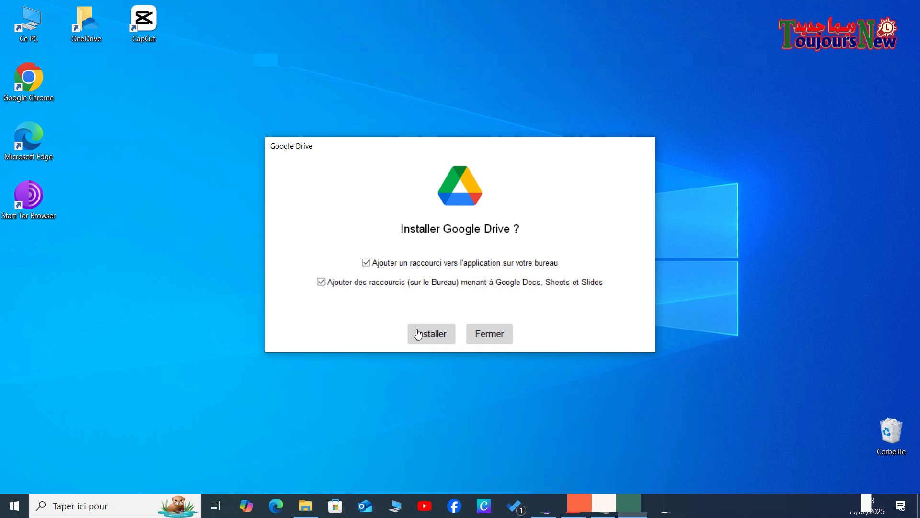
{"action": "left_click", "coordinate": [431, 336]}
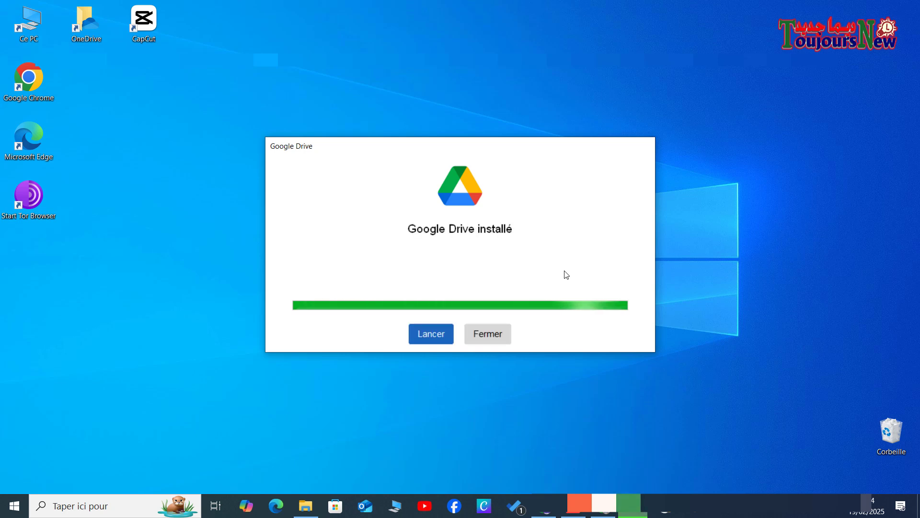
- Launch the installed Google Drive application and start signing in from its welcome screen
{"action": "left_click", "coordinate": [428, 339]}
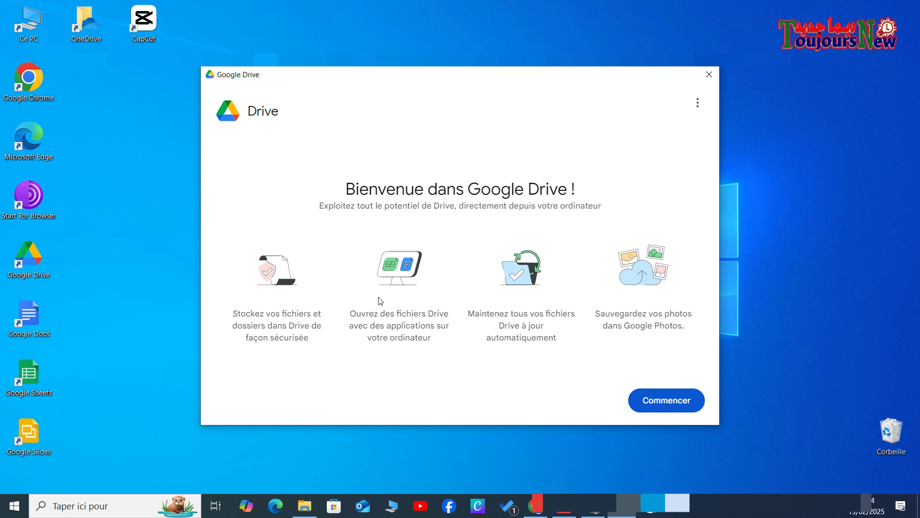
{"action": "left_click", "coordinate": [656, 401]}
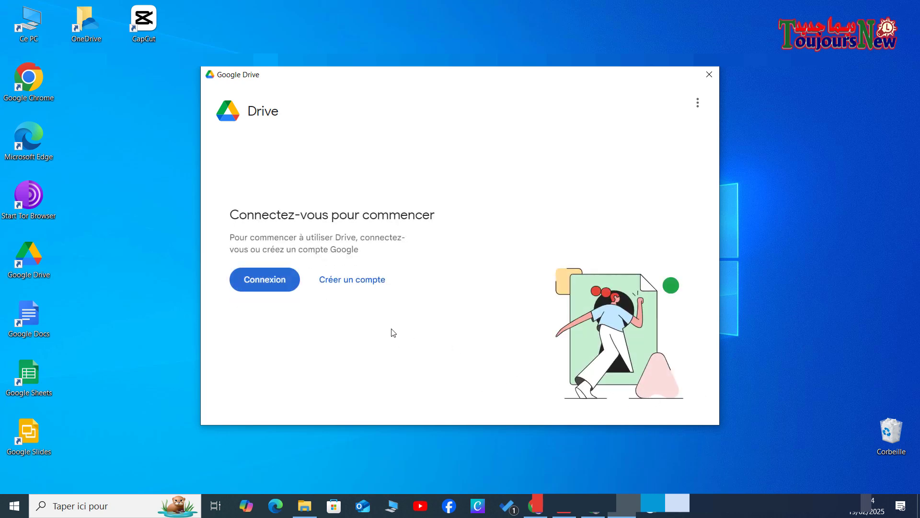
{"action": "left_click", "coordinate": [269, 287]}
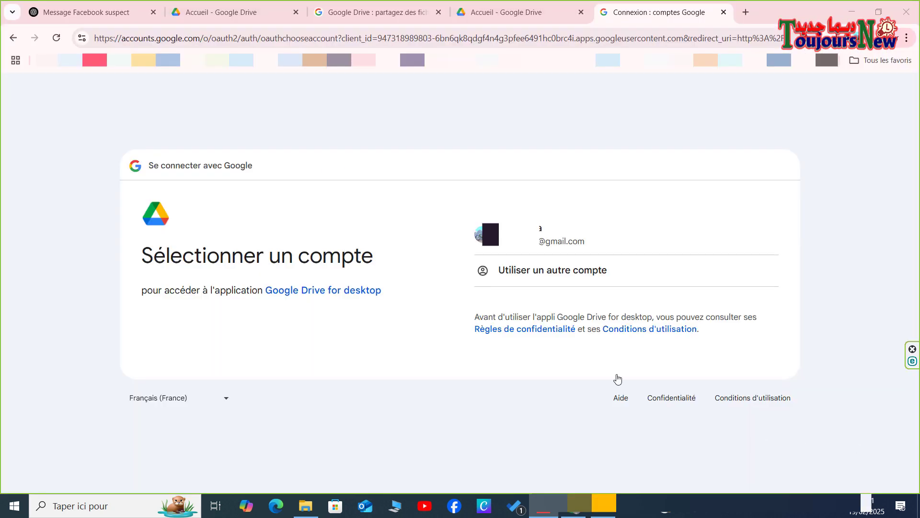
- Sign in to Google Drive for desktop with the listed Gmail account, then close the browser and return to the Drive setup window
{"action": "left_click", "coordinate": [533, 245]}
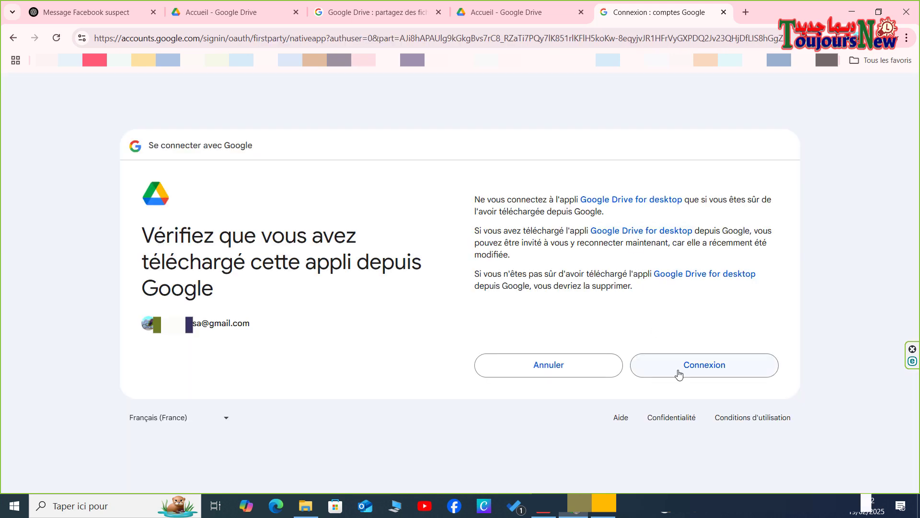
{"action": "left_click", "coordinate": [691, 373]}
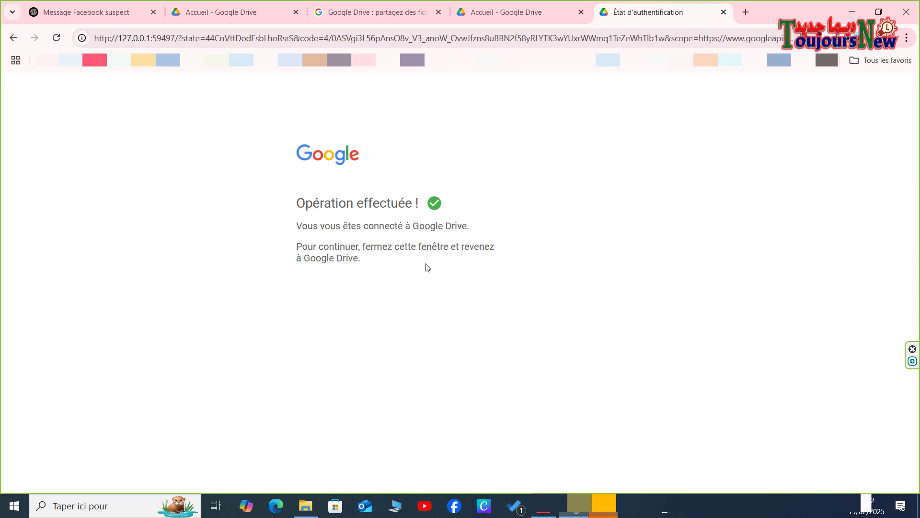
{"action": "left_click", "coordinate": [906, 12]}
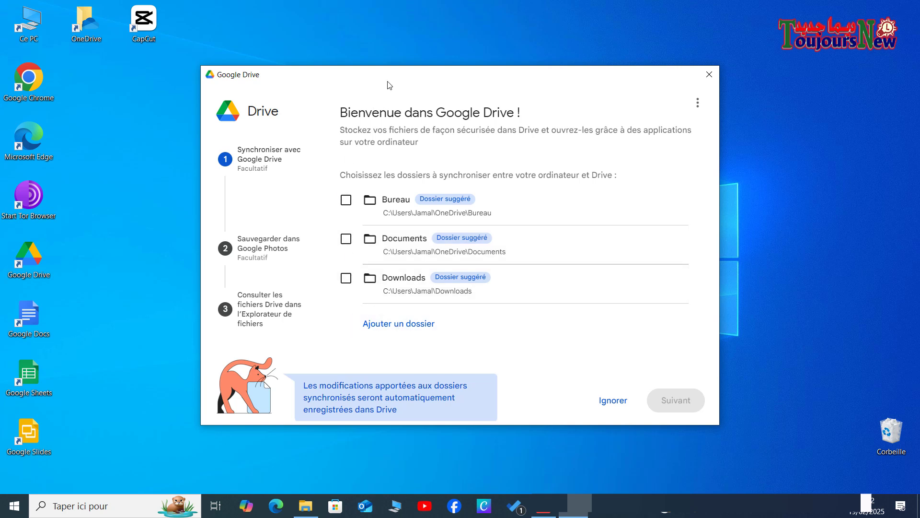
{"action": "left_click_drag", "start_coordinate": [436, 79], "coordinate": [521, 79]}
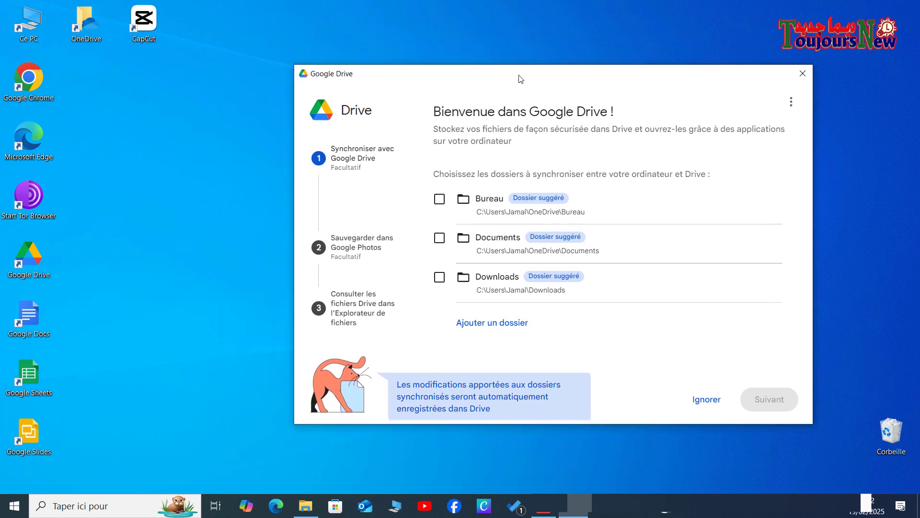
{"action": "left_click", "coordinate": [440, 199]}
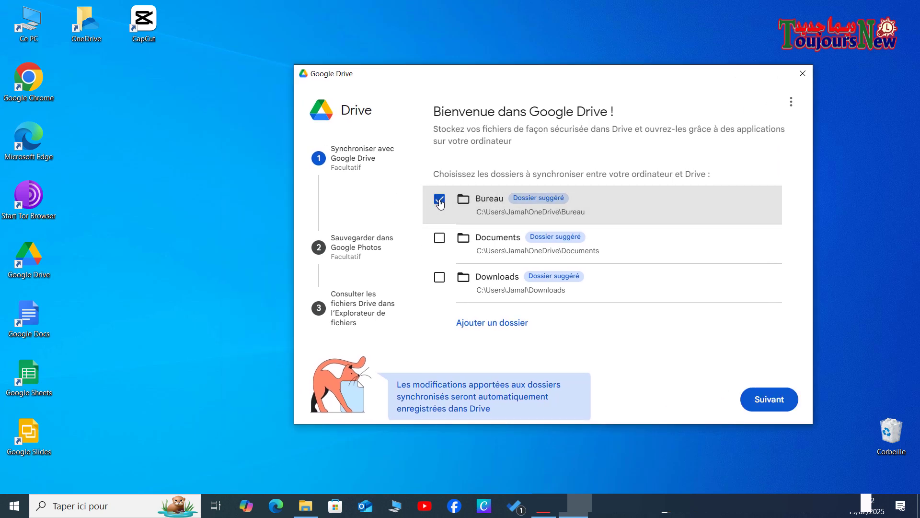
{"action": "left_click", "coordinate": [440, 201]}
{"action": "left_click", "coordinate": [440, 237]}
{"action": "left_click", "coordinate": [439, 238]}
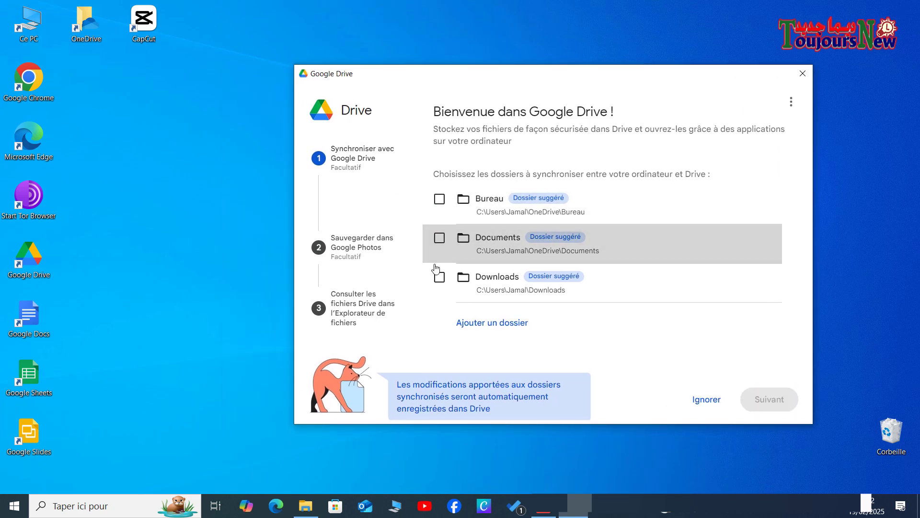
{"action": "left_click", "coordinate": [438, 279]}
{"action": "left_click", "coordinate": [438, 279]}
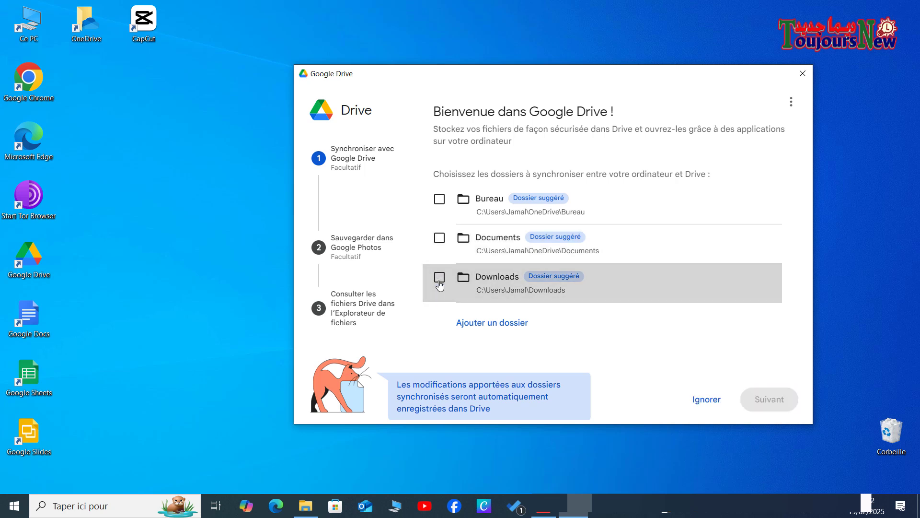
- Create a new folder named "Working Share Folder" on the desktop
{"action": "right_click", "coordinate": [116, 145]}
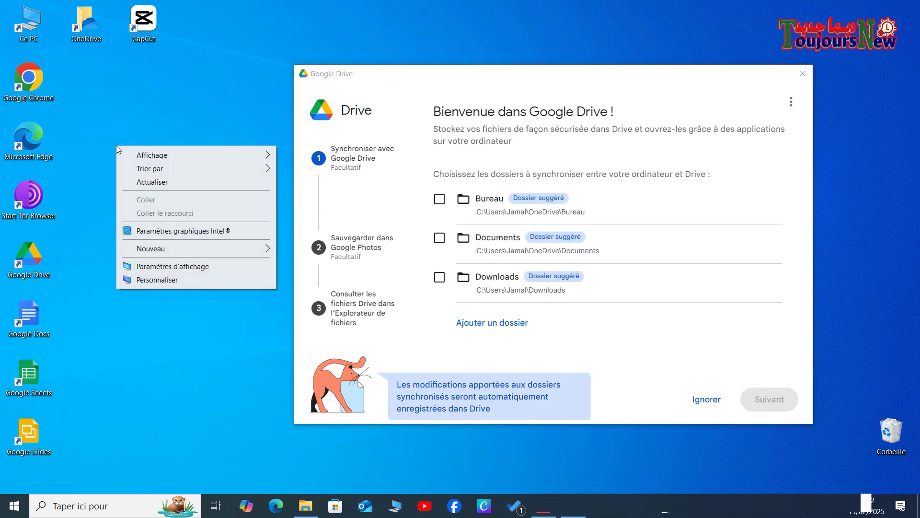
{"action": "mouse_move", "coordinate": [222, 257]}
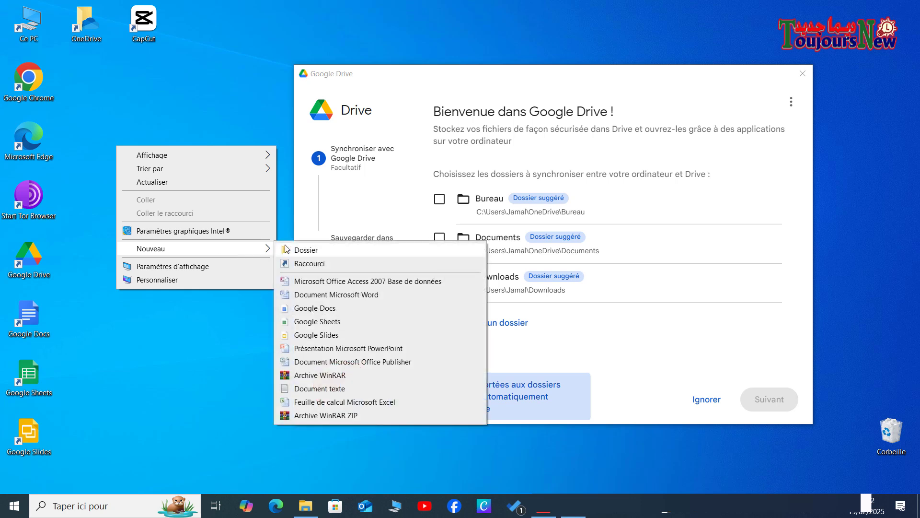
{"action": "left_click", "coordinate": [290, 248]}
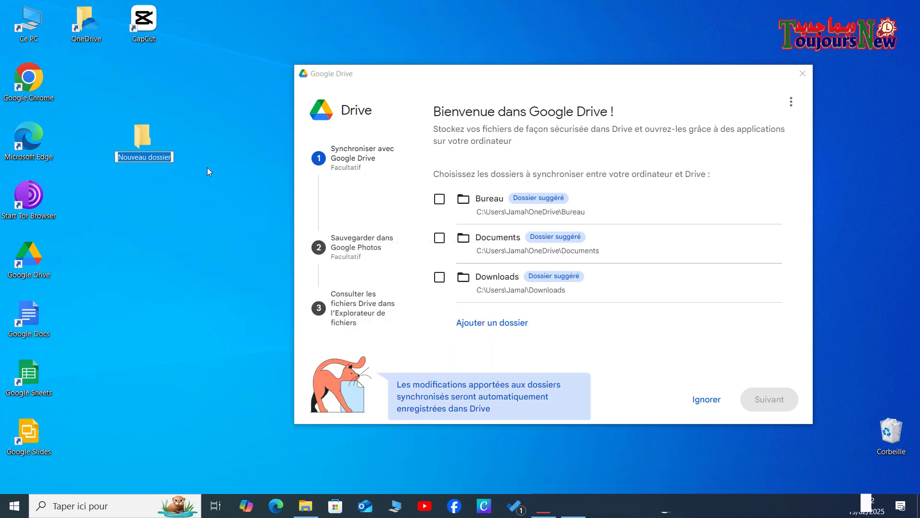
{"action": "type", "text": "Wo"}
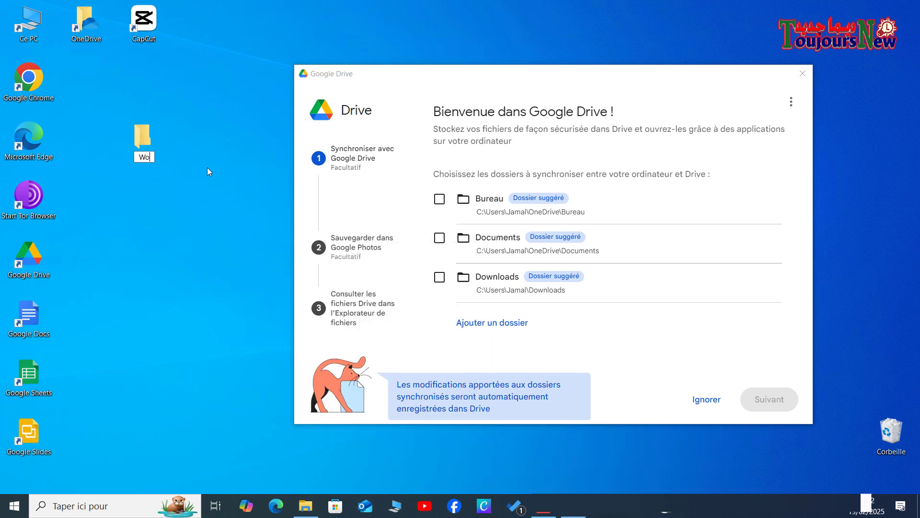
{"action": "type", "text": "rking Share"}
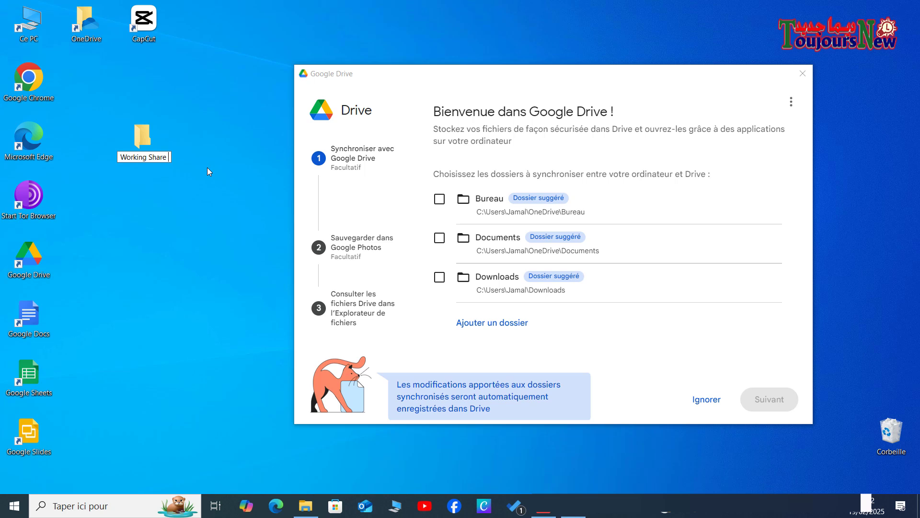
{"action": "type", "text": " Folder"}
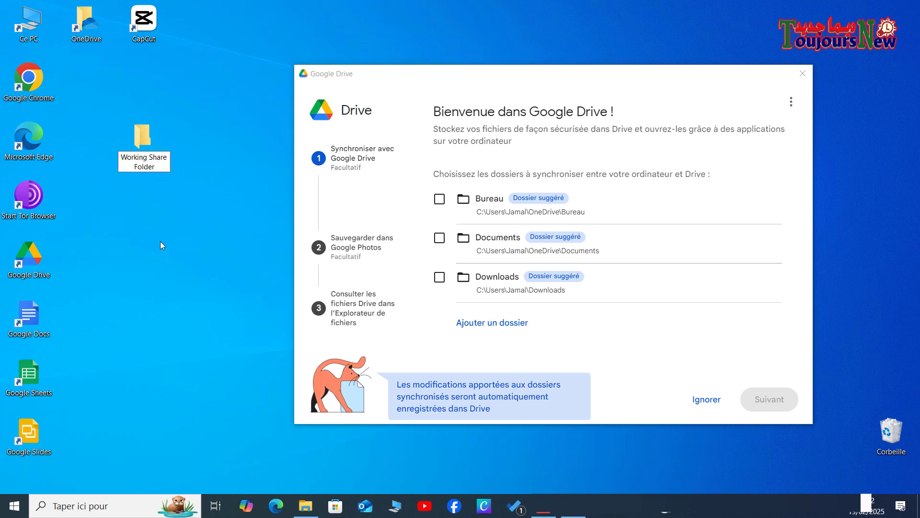
{"action": "left_click", "coordinate": [151, 133]}
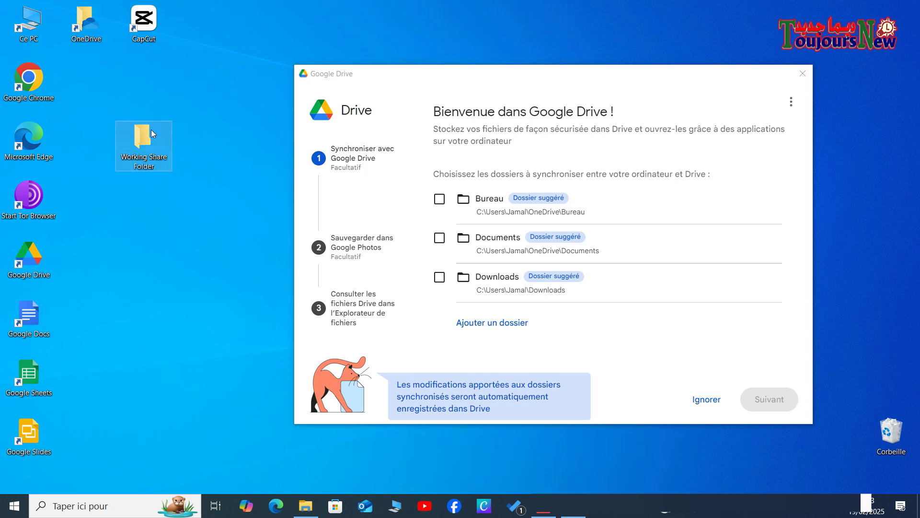
{"action": "left_click", "coordinate": [118, 234]}
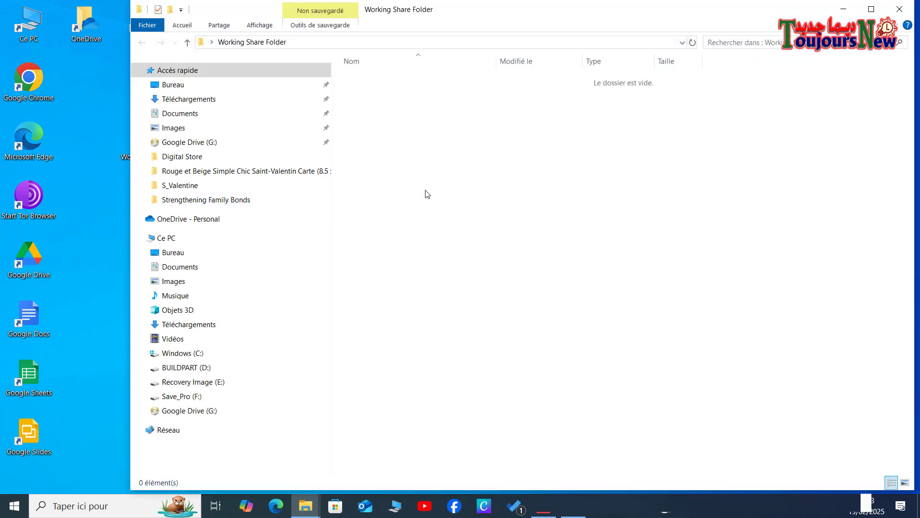
- Create a Microsoft Word document named "test documents" inside Working Share Folder, and close the folder window
{"action": "right_click", "coordinate": [425, 192]}
{"action": "mouse_move", "coordinate": [489, 339]}
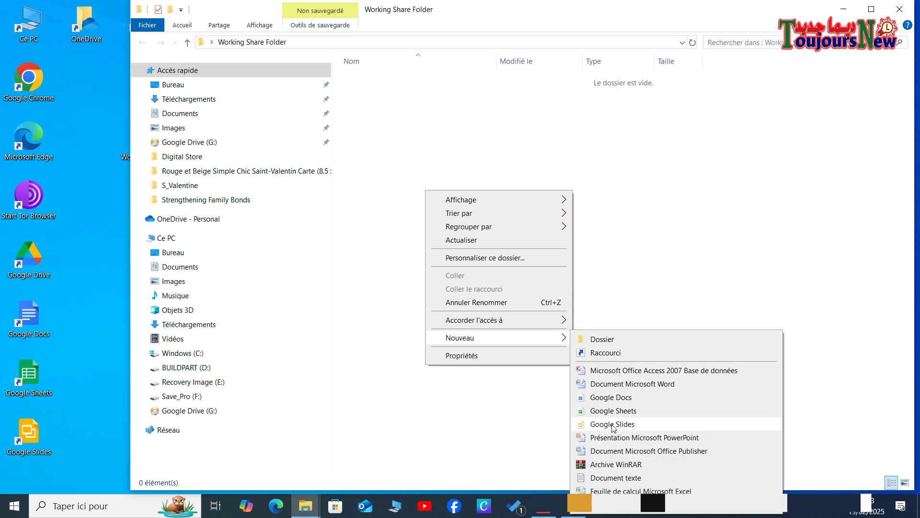
{"action": "left_click", "coordinate": [619, 384]}
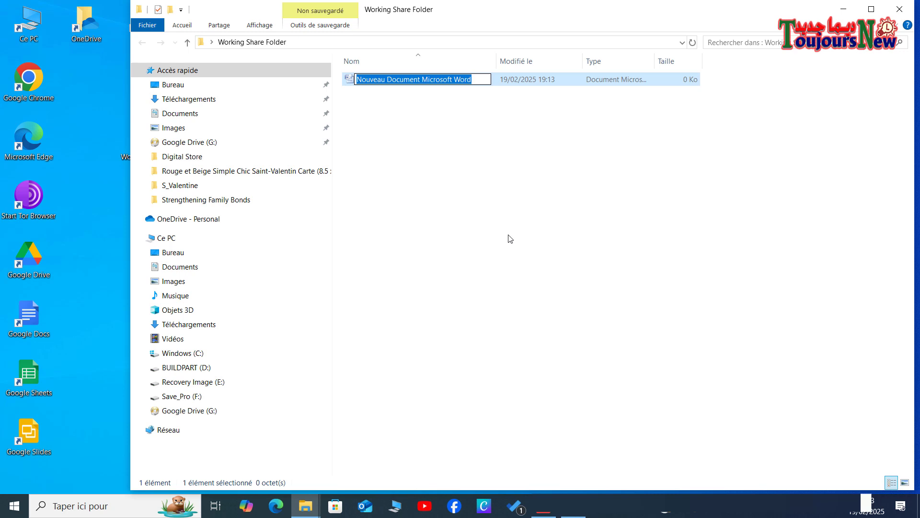
{"action": "type", "text": "test"}
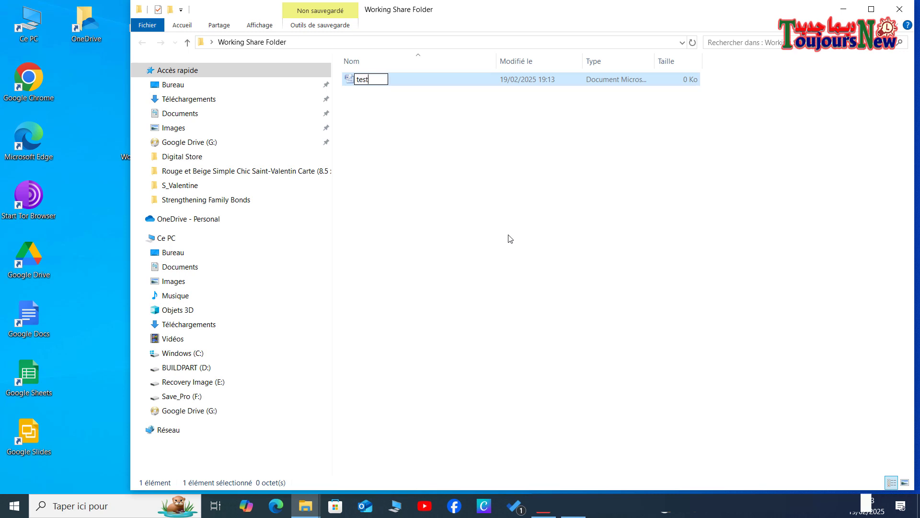
{"action": "type", "text": " documents"}
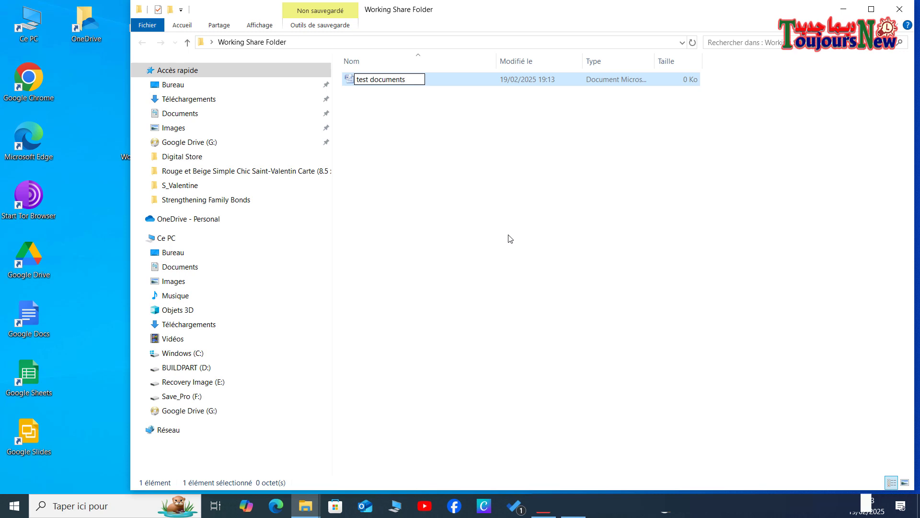
{"action": "left_click", "coordinate": [543, 245]}
{"action": "left_click", "coordinate": [900, 9]}
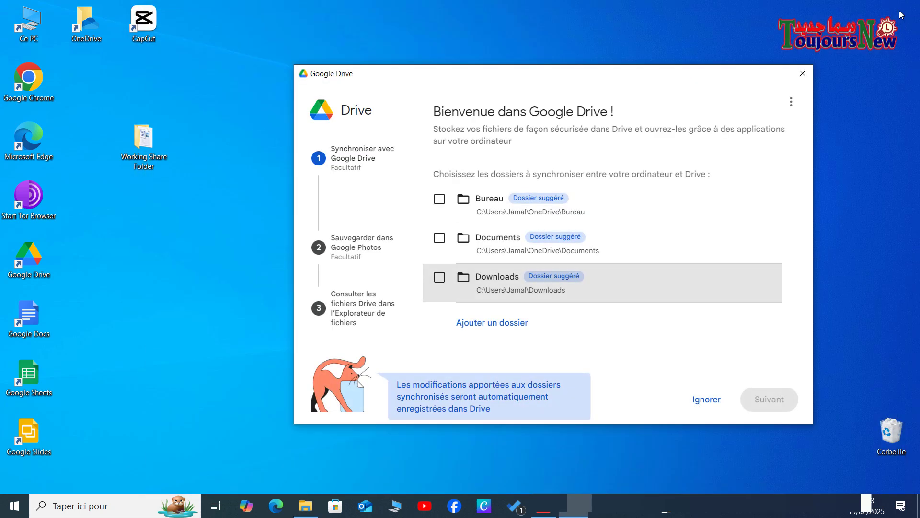
- Add Working Share Folder from the desktop (Bureau) to the folders synchronised with Drive and continue the setup
{"action": "left_click", "coordinate": [501, 327]}
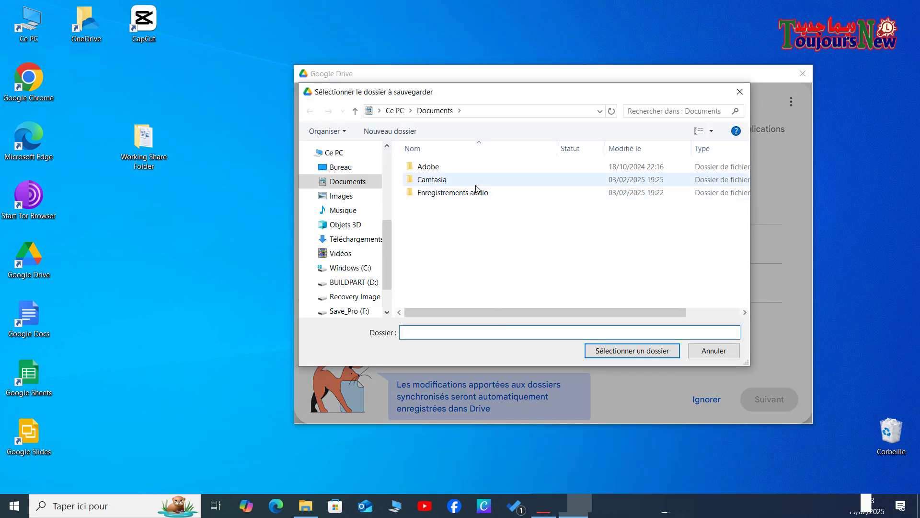
{"action": "left_click", "coordinate": [341, 167]}
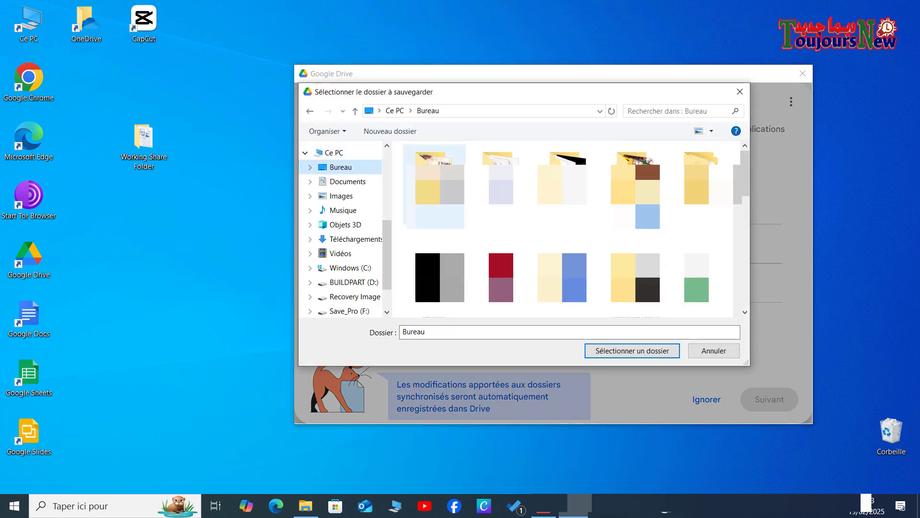
{"action": "left_click_drag", "start_coordinate": [744, 184], "coordinate": [750, 274]}
{"action": "left_click", "coordinate": [574, 226]}
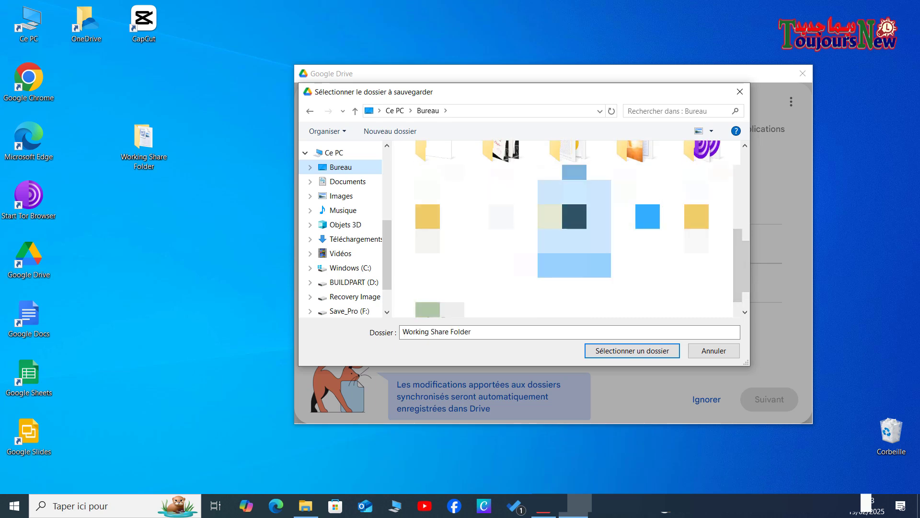
{"action": "left_click", "coordinate": [628, 355]}
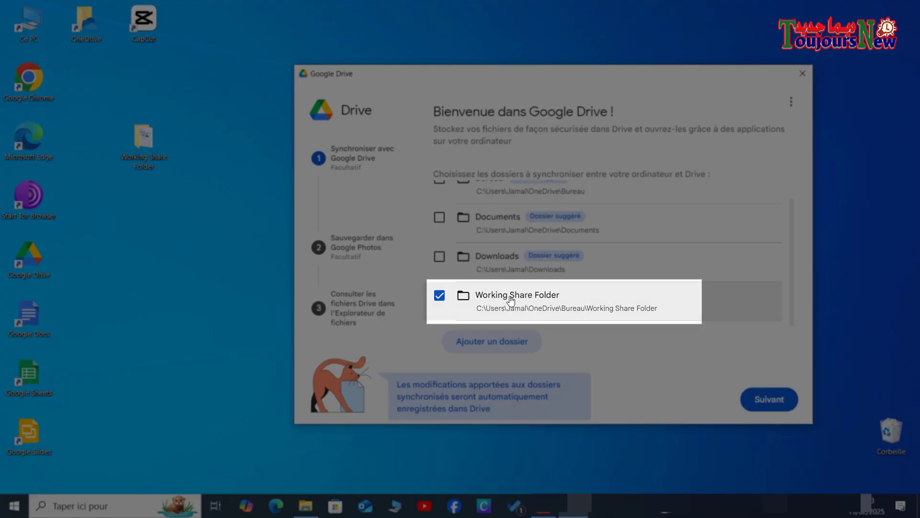
{"action": "scroll", "coordinate": [500, 283], "scroll_direction": "up", "scroll_amount": 1}
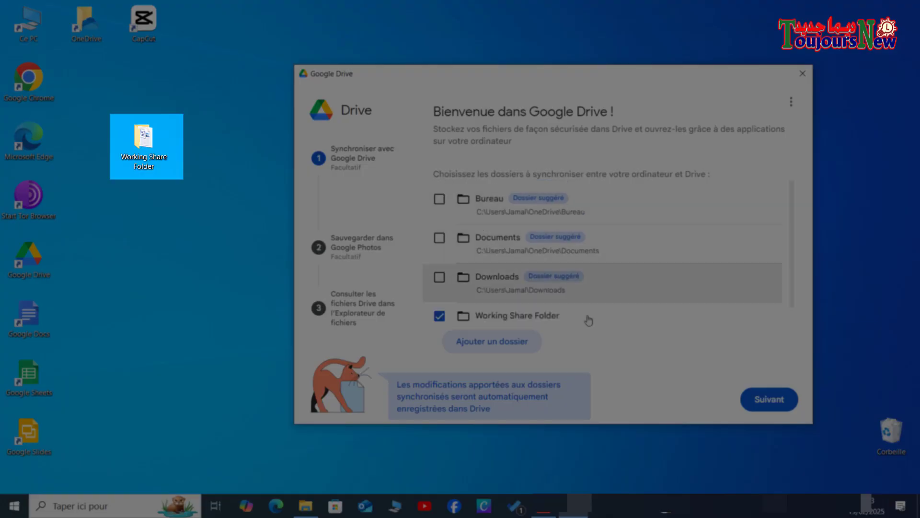
{"action": "left_click", "coordinate": [767, 406]}
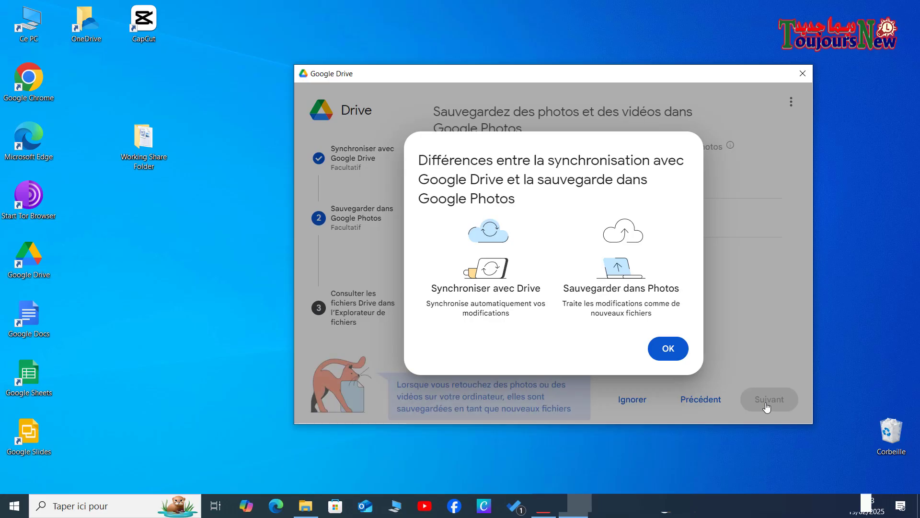
- Dismiss the explanation of Drive sync versus Photos backup and skip the Google Photos backup without choosing any folder
{"action": "left_click", "coordinate": [668, 348]}
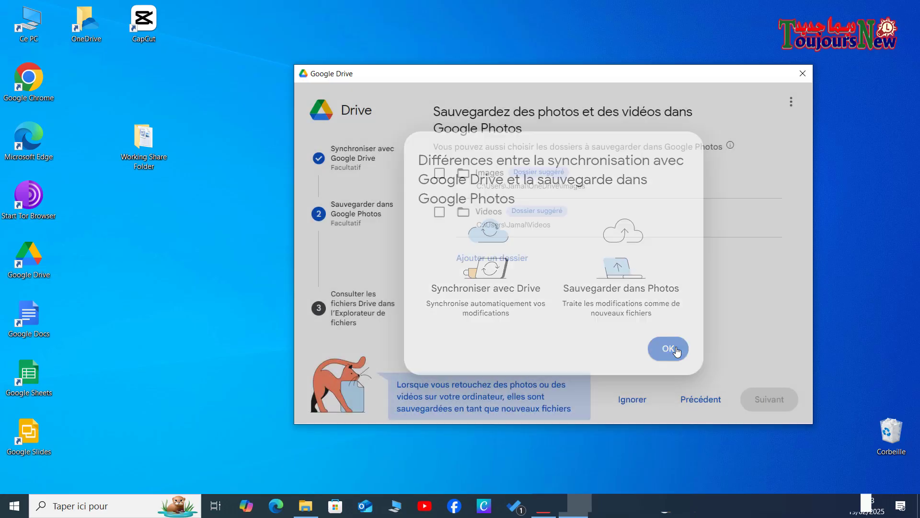
{"action": "left_click", "coordinate": [445, 175]}
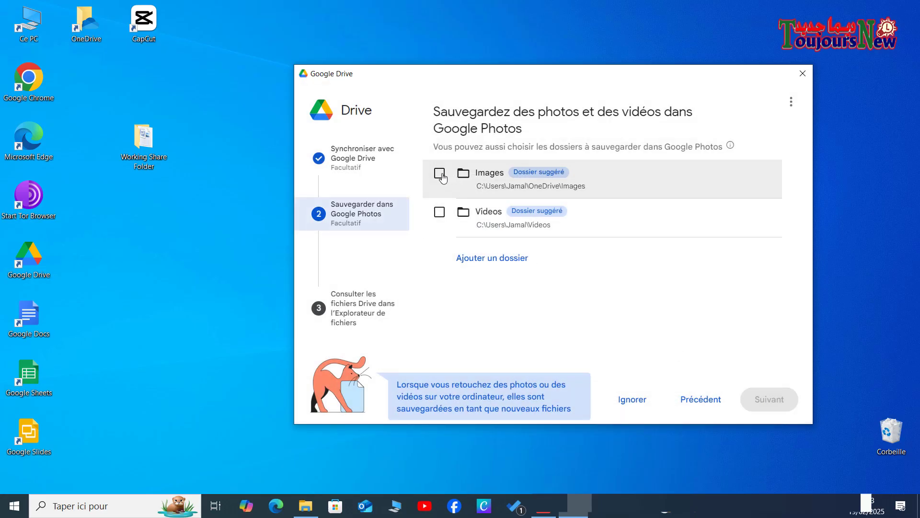
{"action": "left_click", "coordinate": [443, 174]}
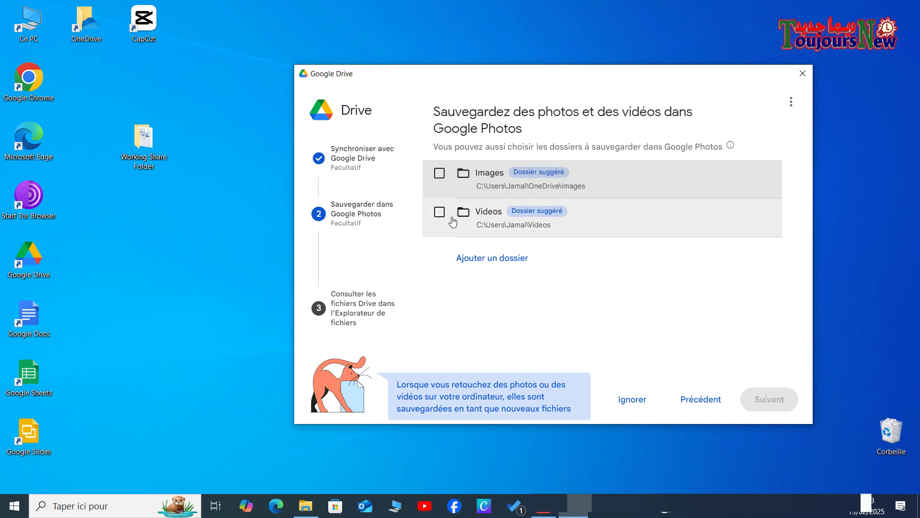
{"action": "left_click", "coordinate": [629, 400]}
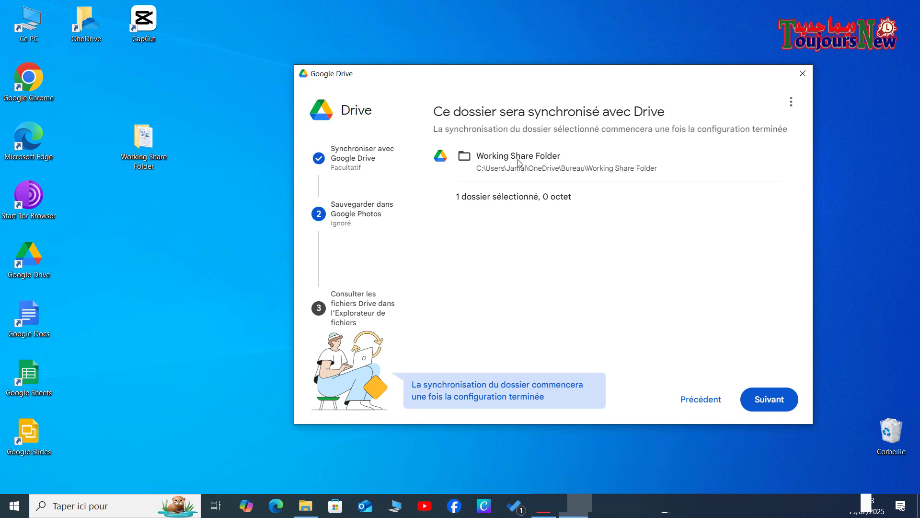
- Review the folder selected for synchronisation, go through the remaining setup pages and finish by opening Drive
{"action": "left_click_drag", "start_coordinate": [457, 198], "coordinate": [575, 201]}
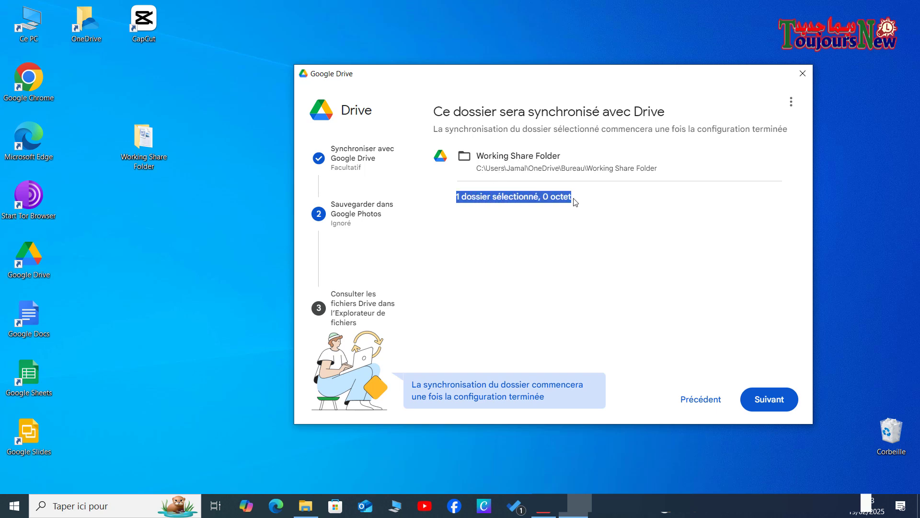
{"action": "left_click", "coordinate": [577, 237]}
{"action": "left_click", "coordinate": [749, 399]}
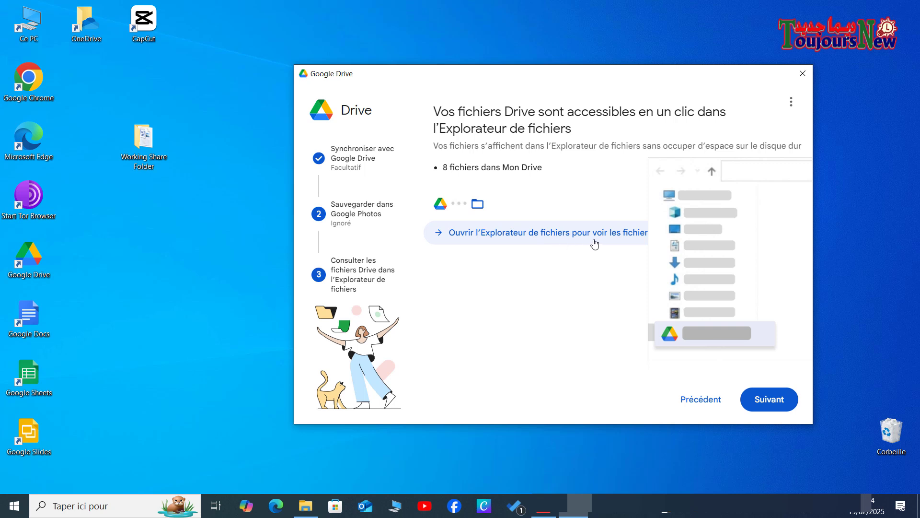
{"action": "left_click", "coordinate": [769, 401]}
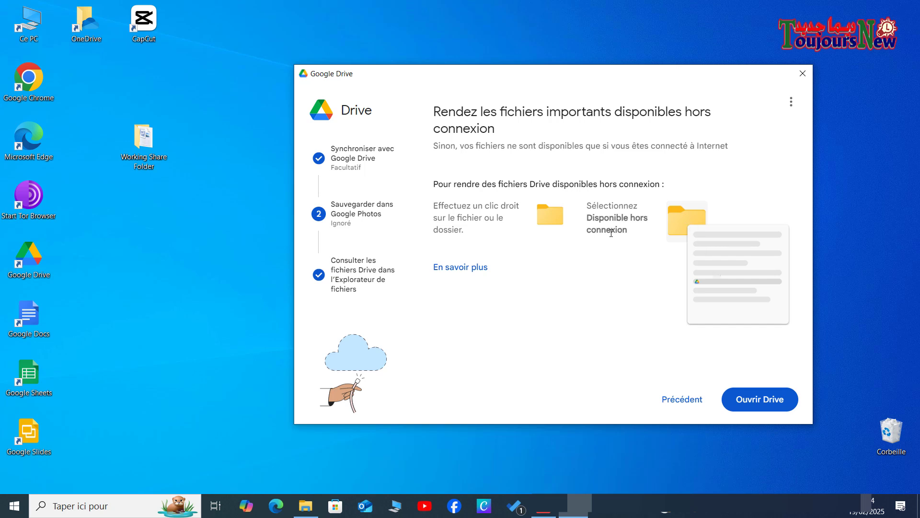
{"action": "left_click", "coordinate": [758, 405]}
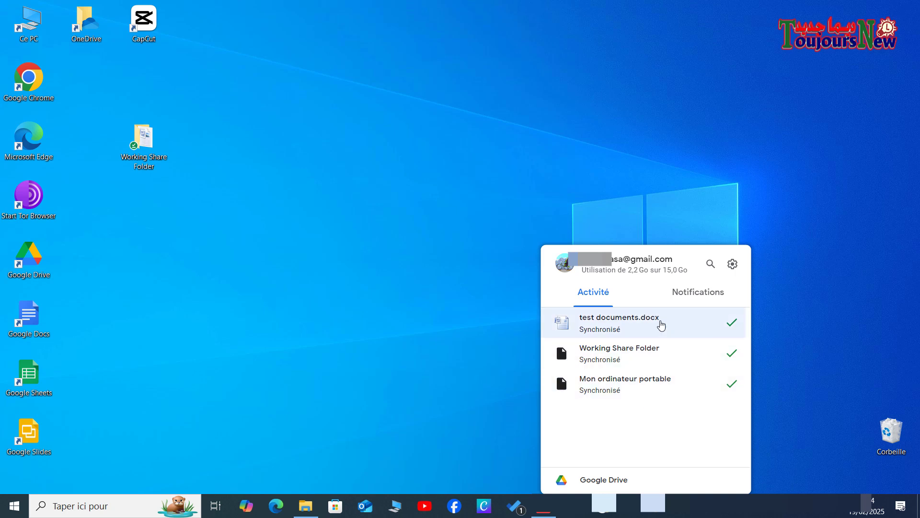
- Open the Google Drive (G:) drive from Ce PC and view the contents of its Mon Drive folder
{"action": "left_click", "coordinate": [637, 209]}
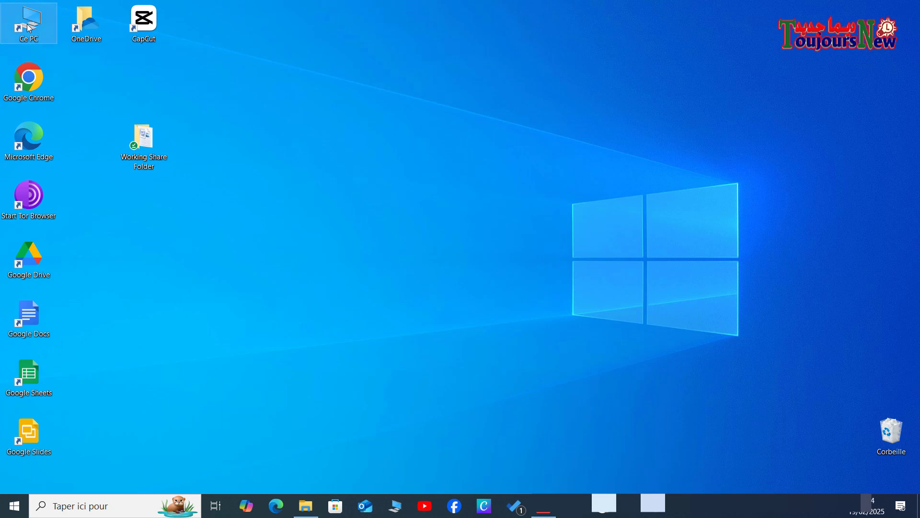
{"action": "key", "text": "Return"}
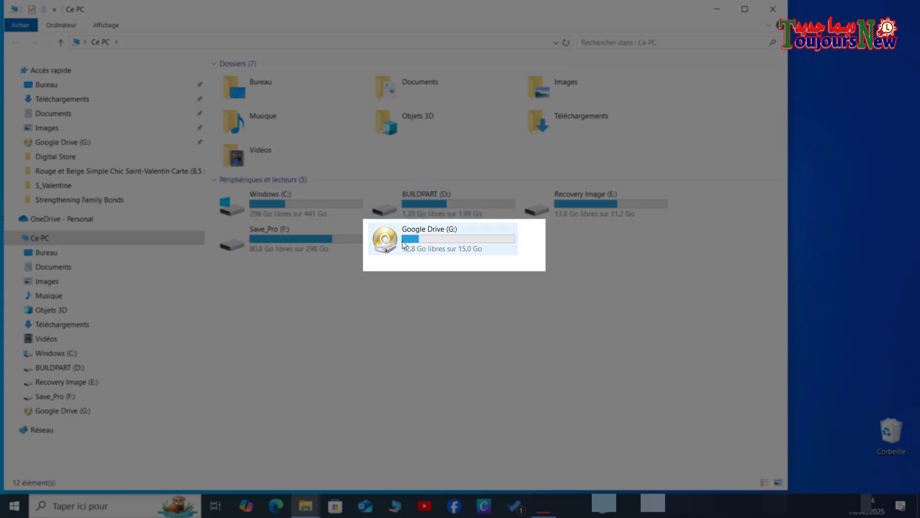
{"action": "mouse_move", "coordinate": [403, 244]}
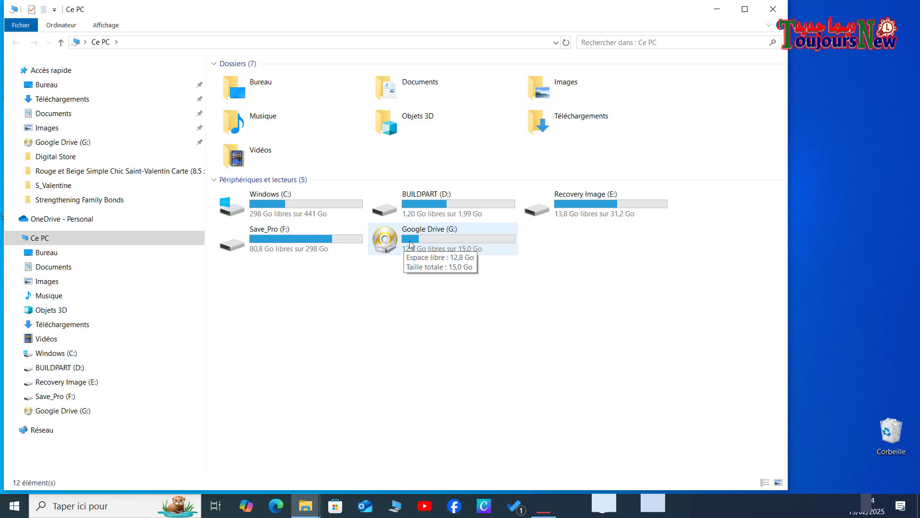
{"action": "double_click", "coordinate": [412, 244]}
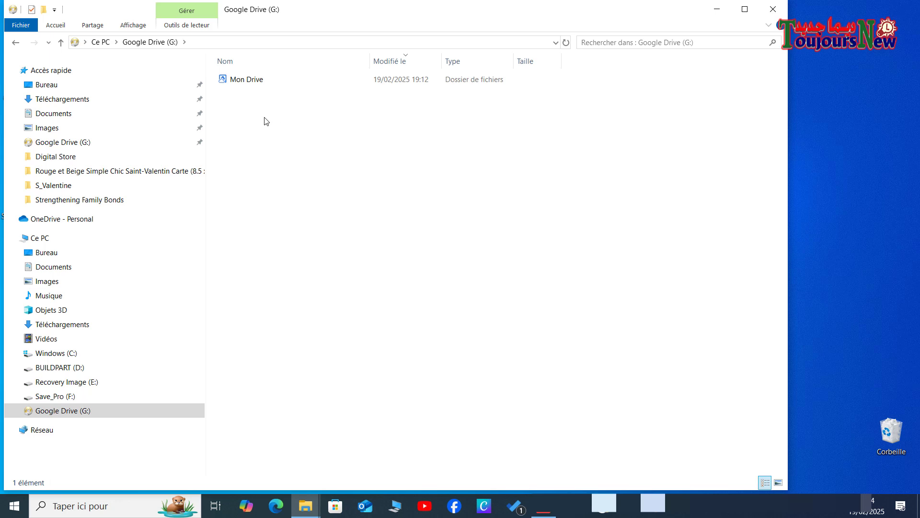
{"action": "double_click", "coordinate": [241, 81]}
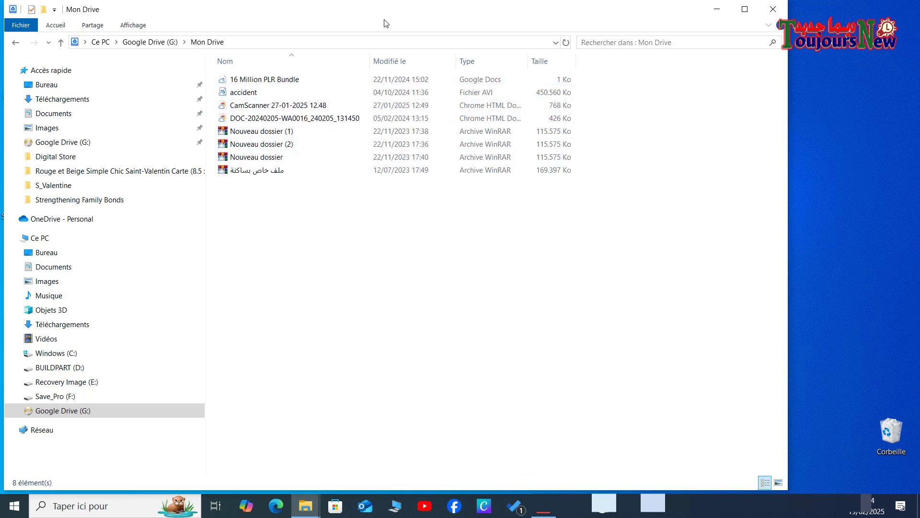
- Return from Mon Drive to the Ce PC overview and ignore the Google Drive notification about sending diagnostic logs
{"action": "left_click_drag", "start_coordinate": [394, 19], "coordinate": [481, 29]}
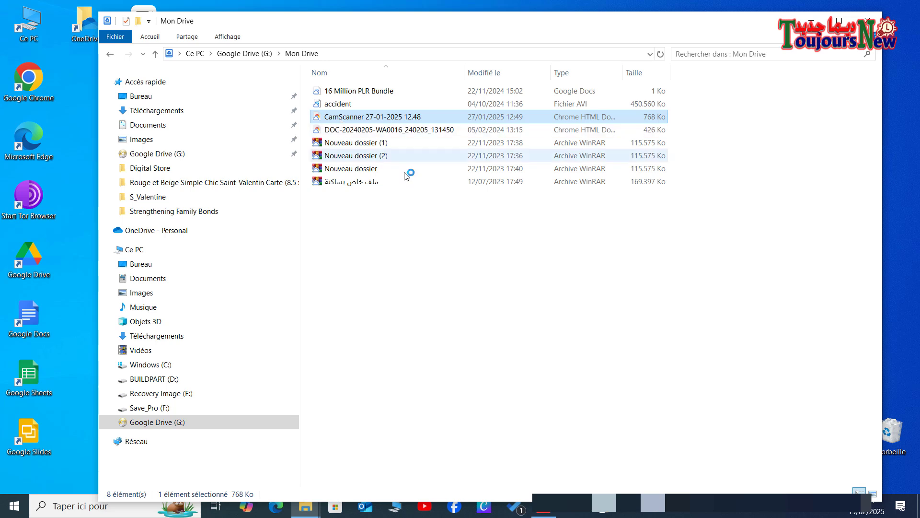
{"action": "left_click", "coordinate": [238, 53]}
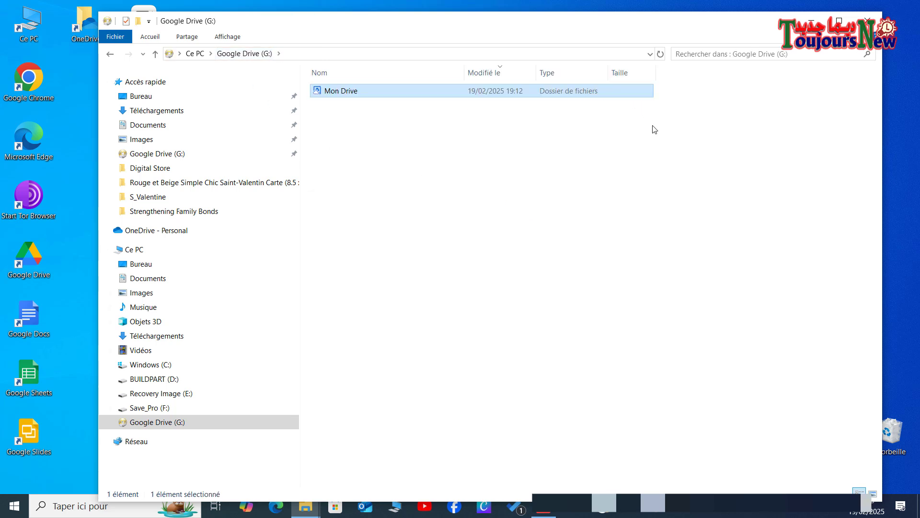
{"action": "left_click", "coordinate": [195, 53]}
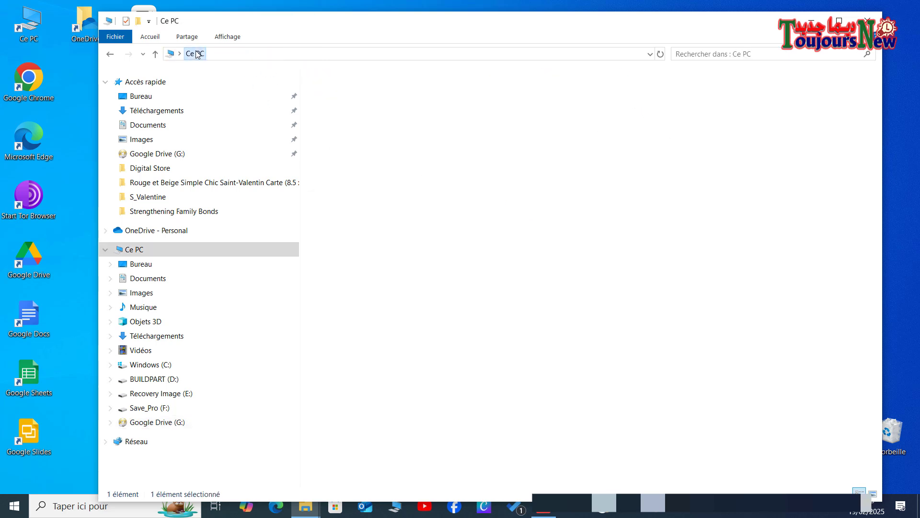
{"action": "left_click", "coordinate": [740, 292]}
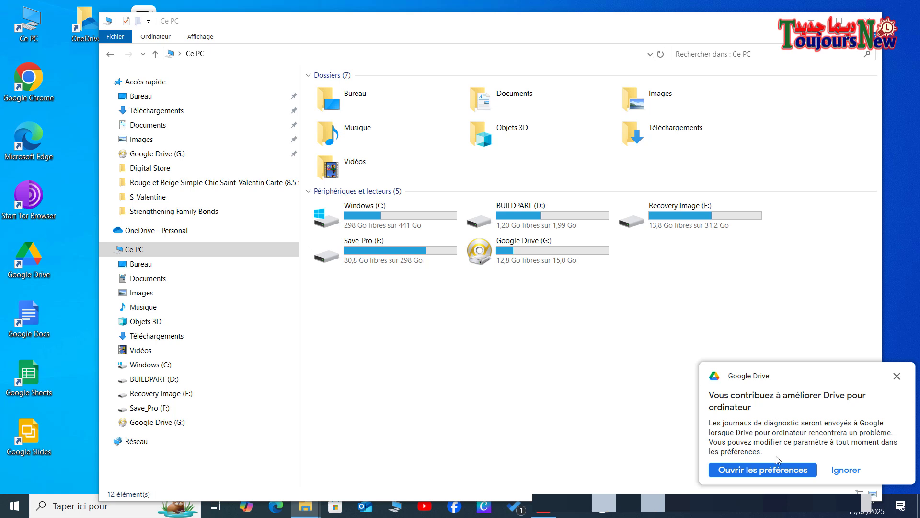
{"action": "left_click", "coordinate": [846, 470]}
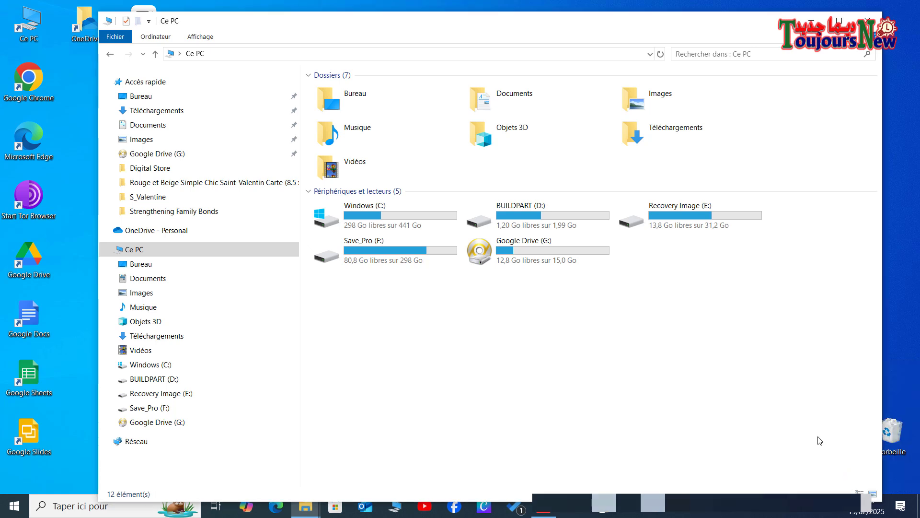
- Reopen Google Drive (G:), move the window clear of Working Share Folder on the desktop, and view the Mon Drive contents
{"action": "double_click", "coordinate": [505, 253]}
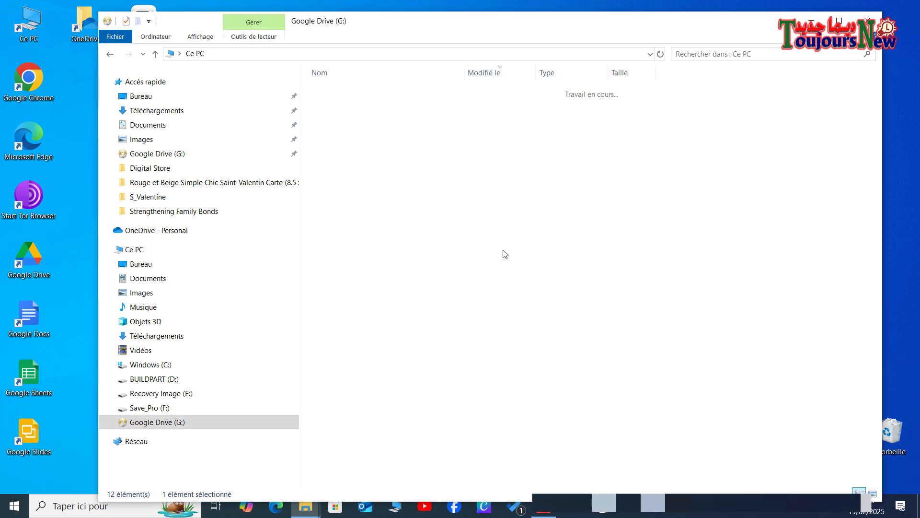
{"action": "left_click_drag", "start_coordinate": [451, 31], "coordinate": [558, 35]}
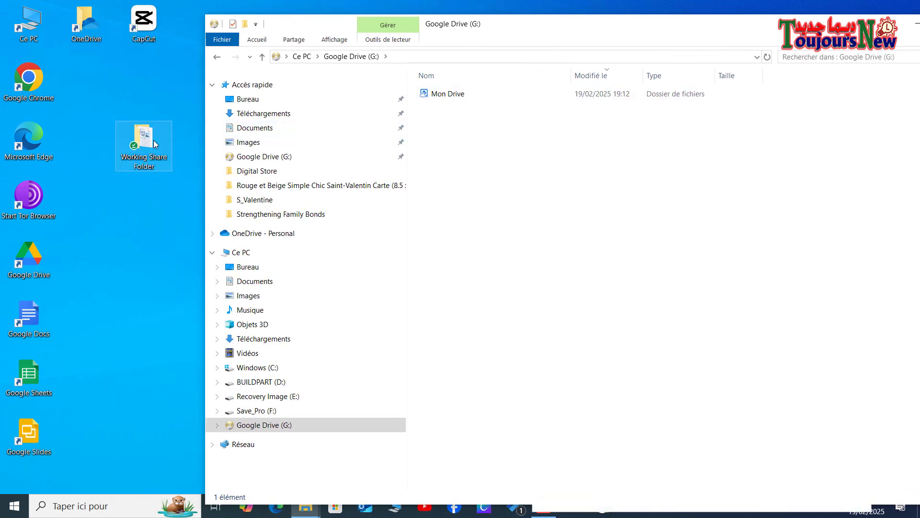
{"action": "double_click", "coordinate": [431, 94]}
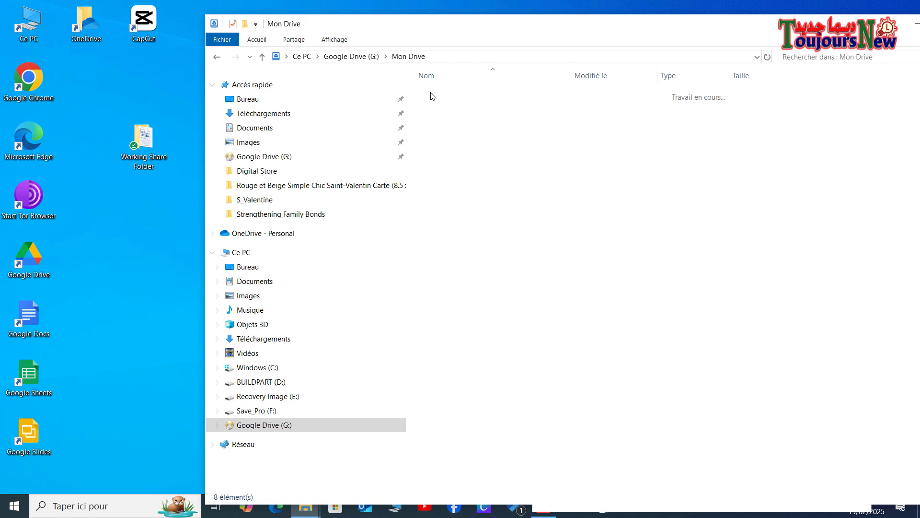
{"action": "left_click", "coordinate": [351, 56]}
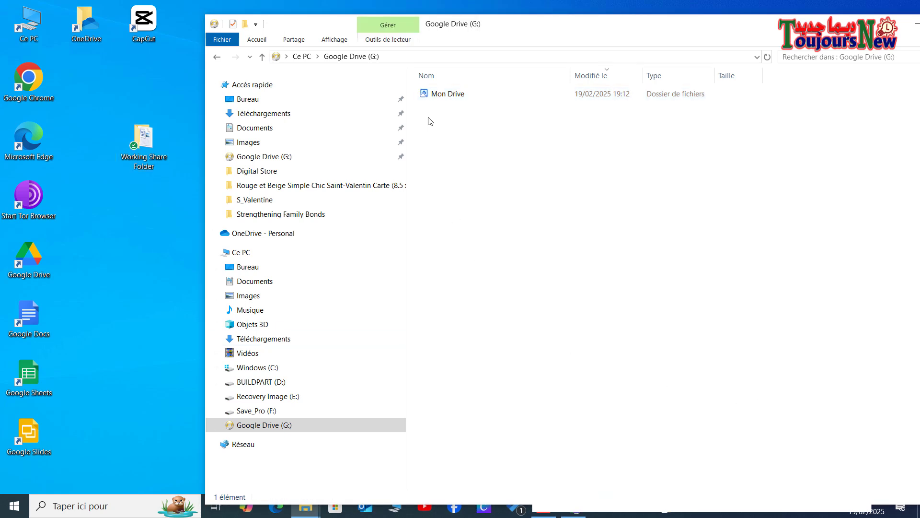
{"action": "double_click", "coordinate": [433, 95]}
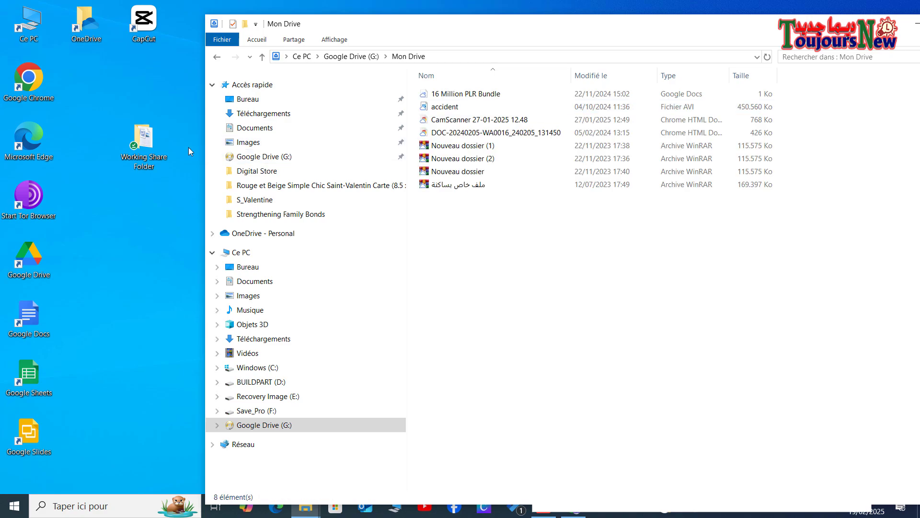